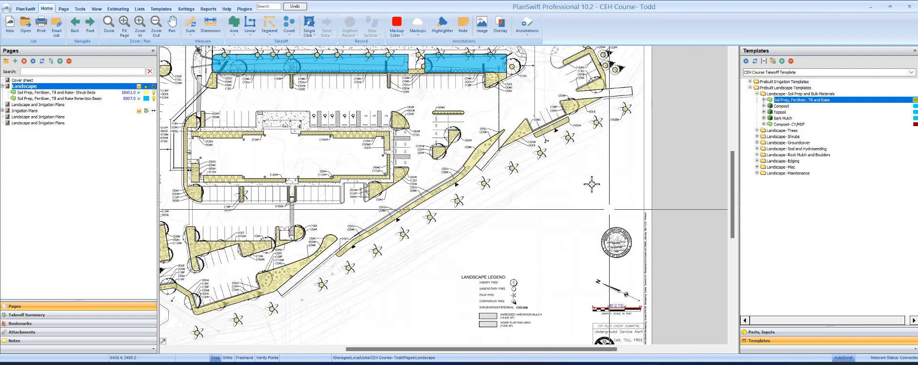
Step: Pan and zoom across the site plan to frame the building, parking lot beds and whole sheet
scroll(555, 297, up, 3)
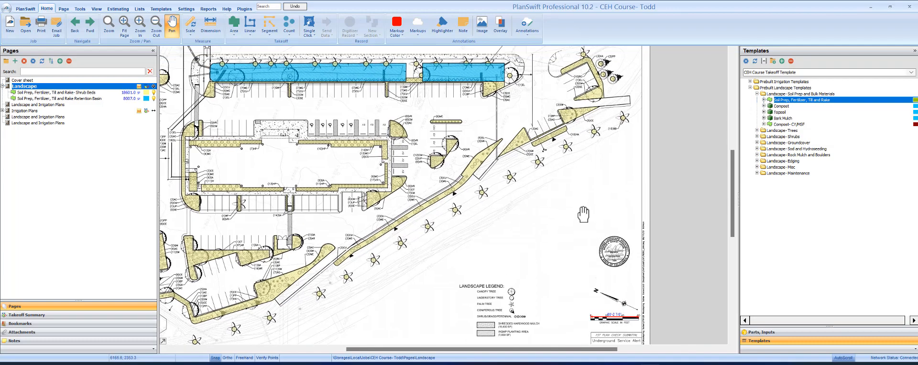
scroll(556, 297, down, 5)
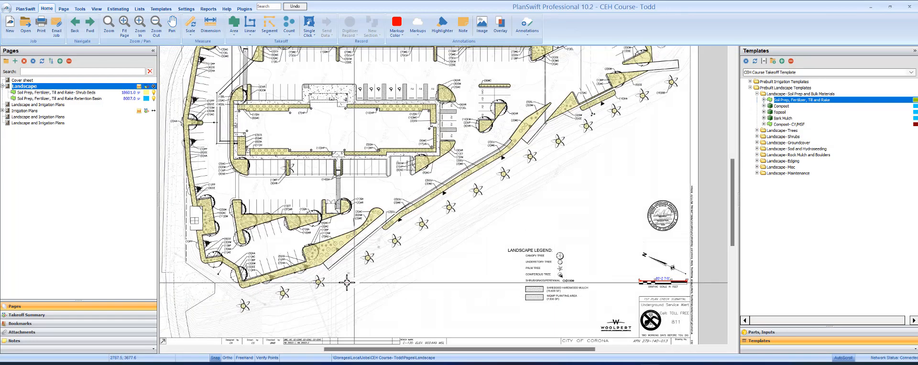
drag(489, 130, 480, 156)
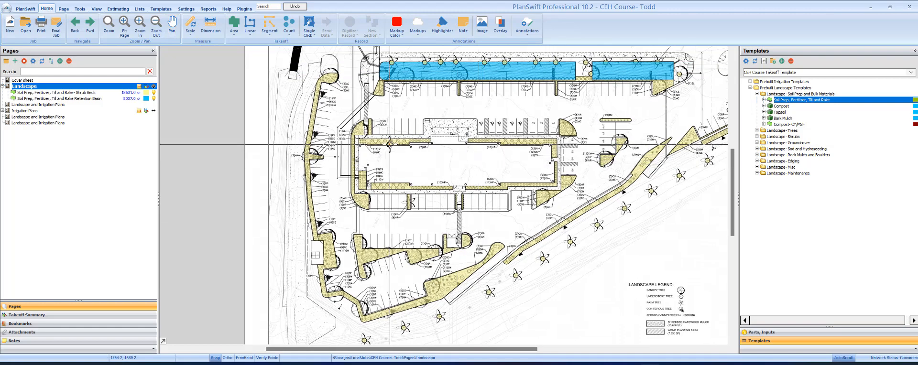
scroll(328, 94, up, 4)
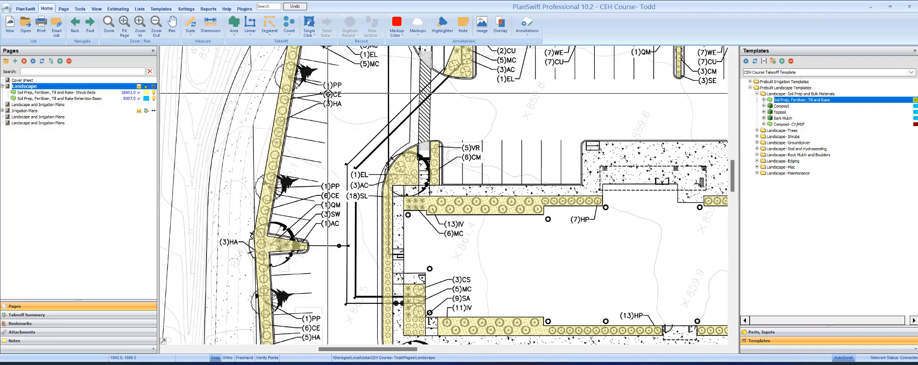
scroll(328, 94, down, 1)
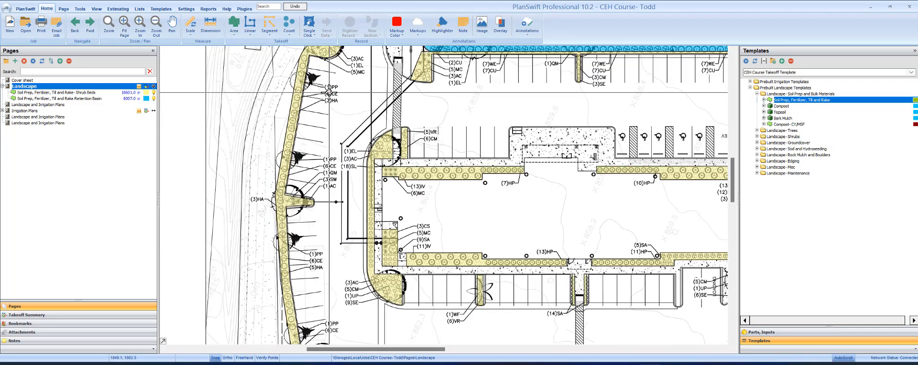
scroll(329, 94, down, 1)
drag(445, 89, 413, 82)
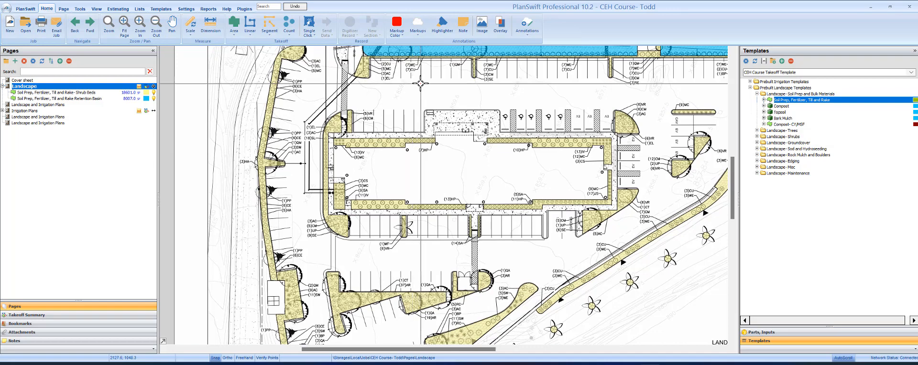
drag(566, 163, 510, 143)
scroll(510, 142, down, 3)
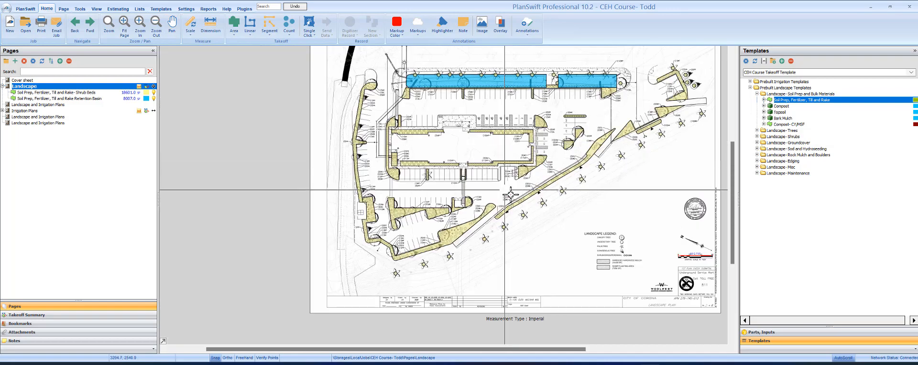
scroll(617, 264, up, 3)
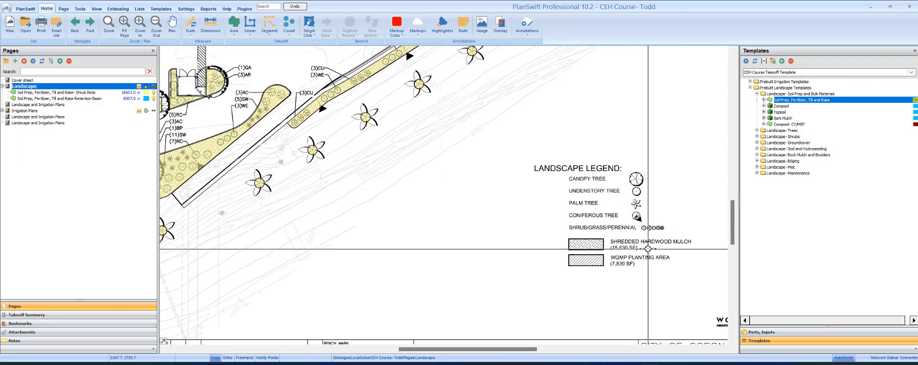
scroll(487, 160, down, 3)
drag(487, 160, 478, 224)
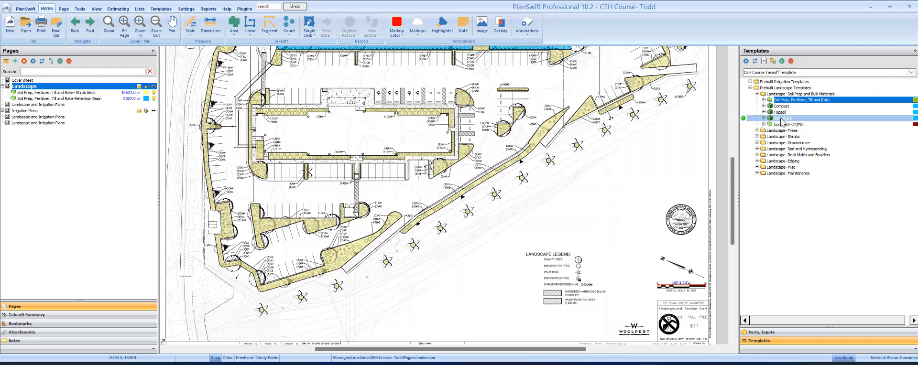
Step: Switch Bark Mulch to manually entered area and set its depth to 3 inches
click(742, 118)
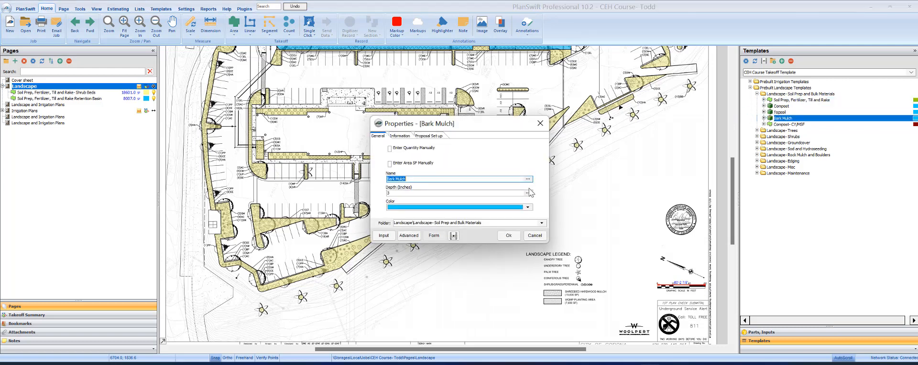
click(389, 163)
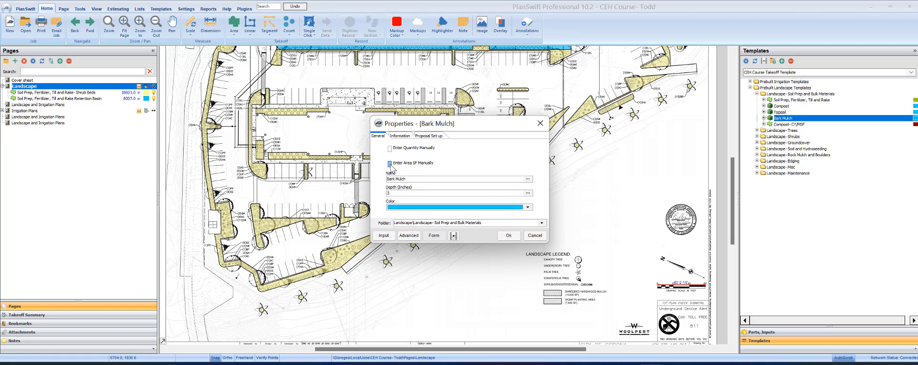
click(416, 179)
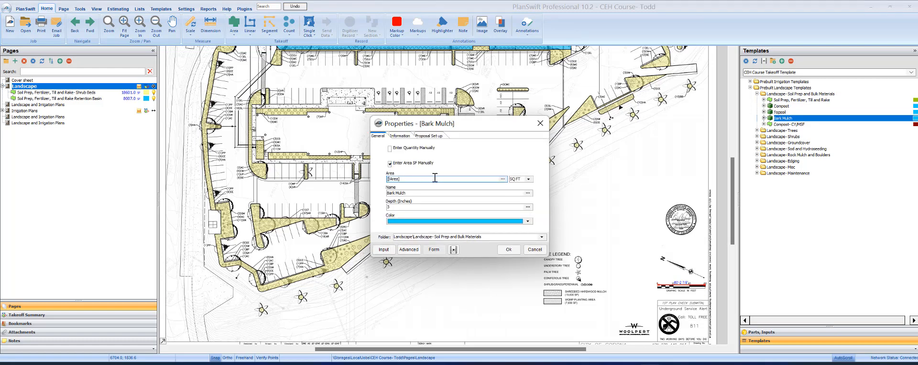
drag(435, 178, 345, 180)
drag(390, 207, 385, 207)
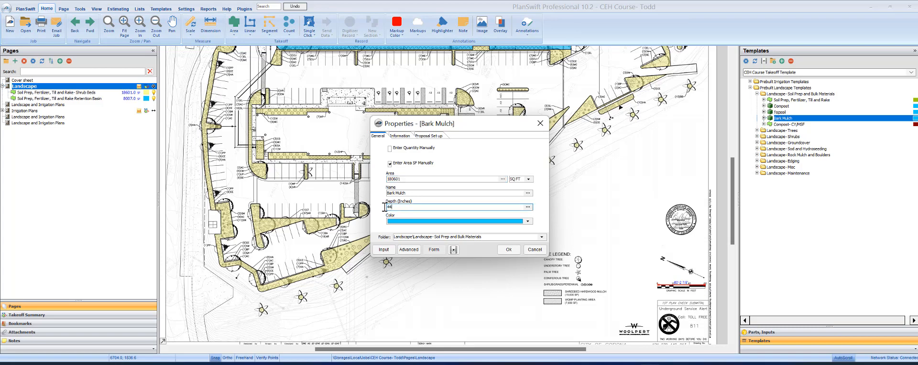
drag(406, 208, 370, 209)
text(3)
Step: Set Bark Mulch's material cost to 42 per CY, update its crew rate, and confirm
click(398, 136)
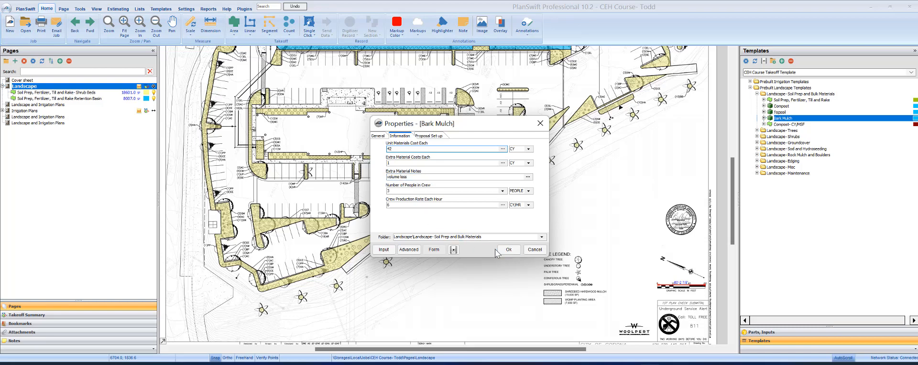
click(412, 205)
drag(410, 207, 371, 206)
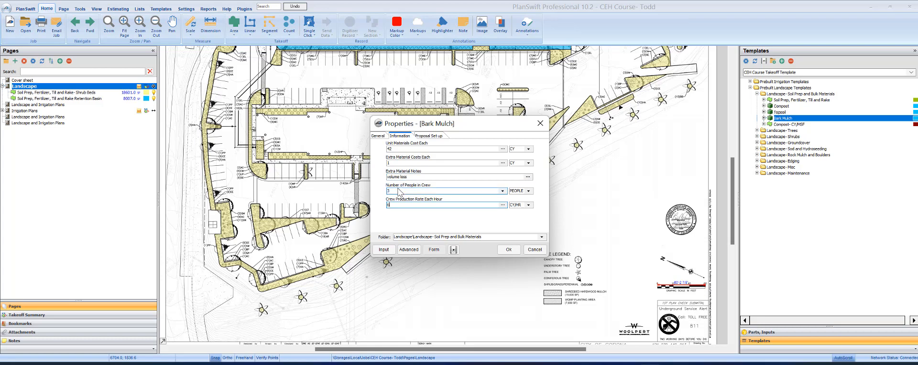
drag(395, 205, 370, 205)
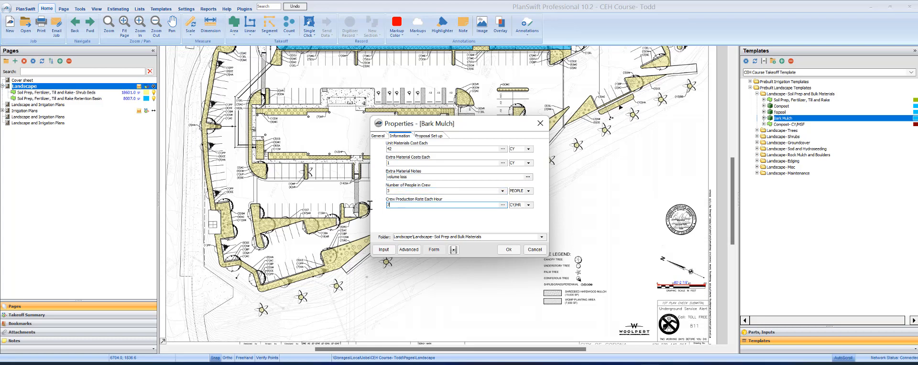
click(510, 250)
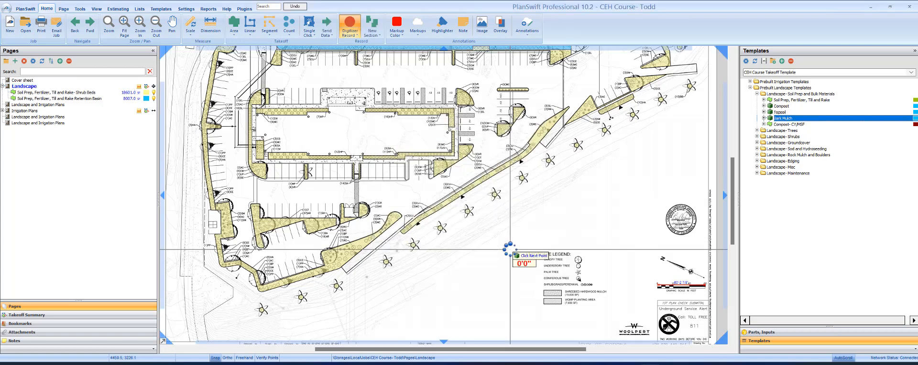
Step: Stop the empty Bark Mulch takeoff and show the Takeoff Summary
click(347, 32)
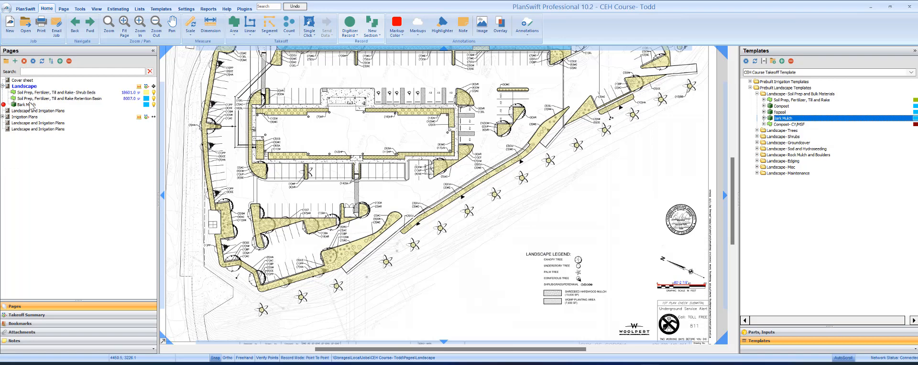
key(Escape)
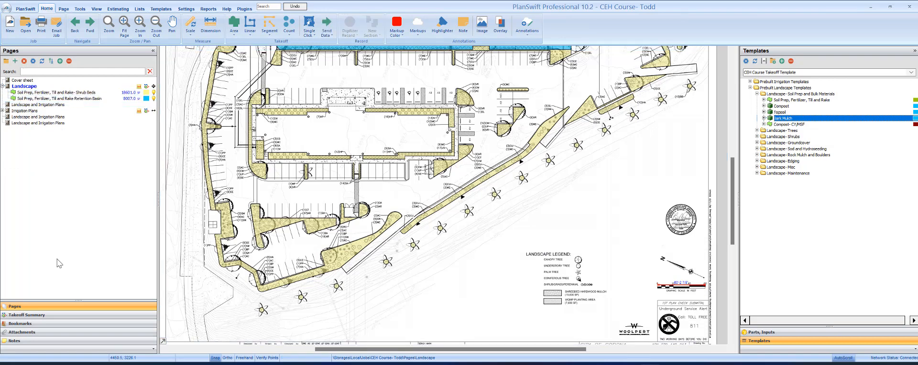
click(52, 315)
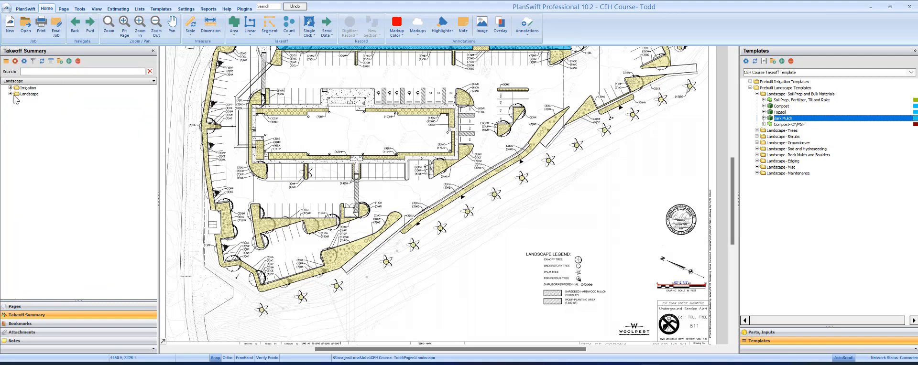
Step: Expand Landscape > Soil Prep and Bulk Materials to show Bark Mulch at 1,673.00
click(13, 94)
click(10, 94)
click(17, 100)
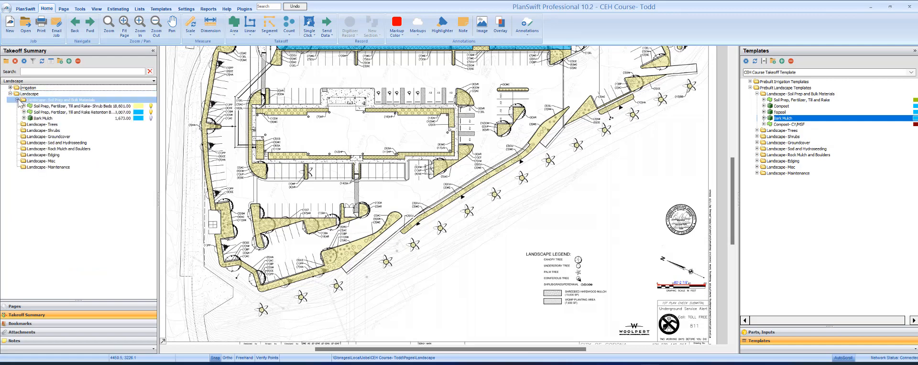
click(156, 95)
drag(158, 96, 163, 96)
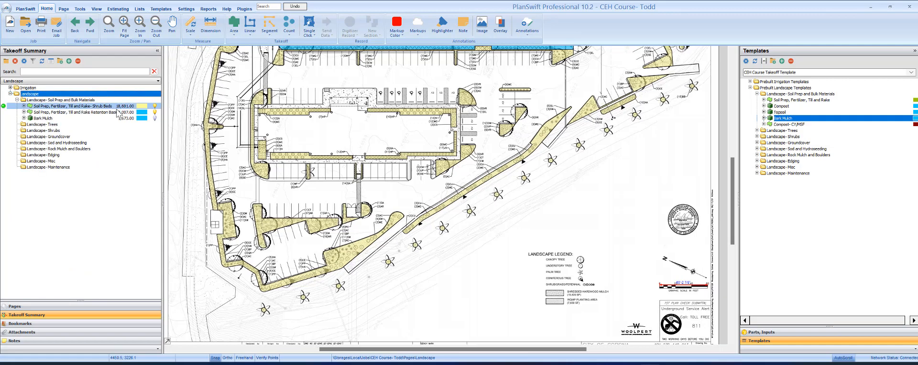
click(110, 118)
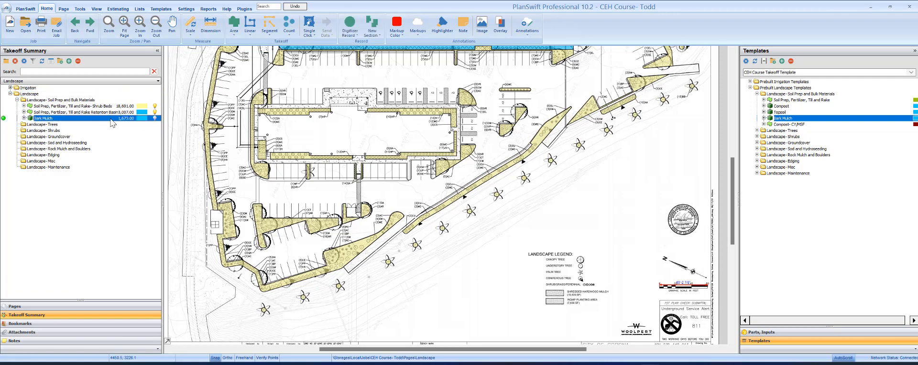
drag(509, 193, 524, 214)
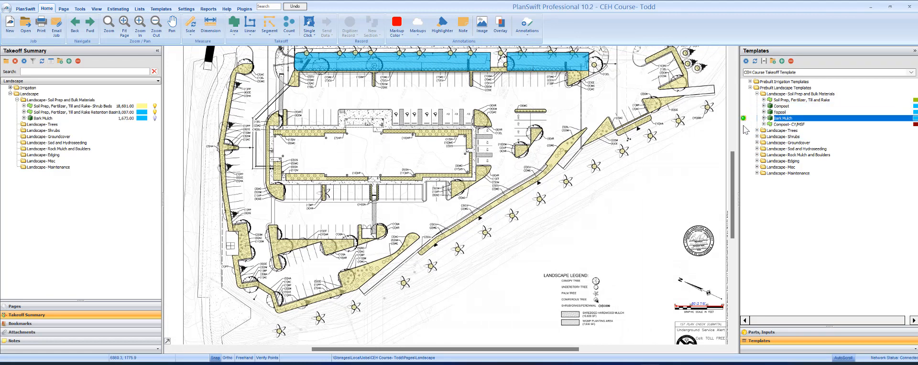
Step: Add Compost- CY/MSF with a manually entered quantity, totalling 55.80 with labor 18.60
drag(745, 126, 654, 143)
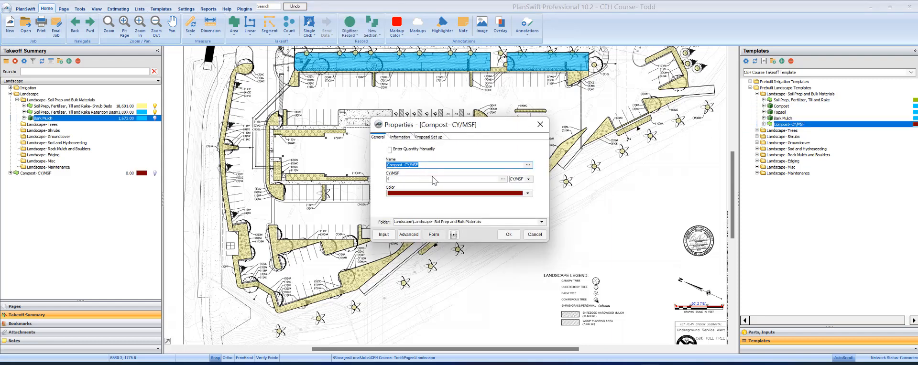
key(Tab)
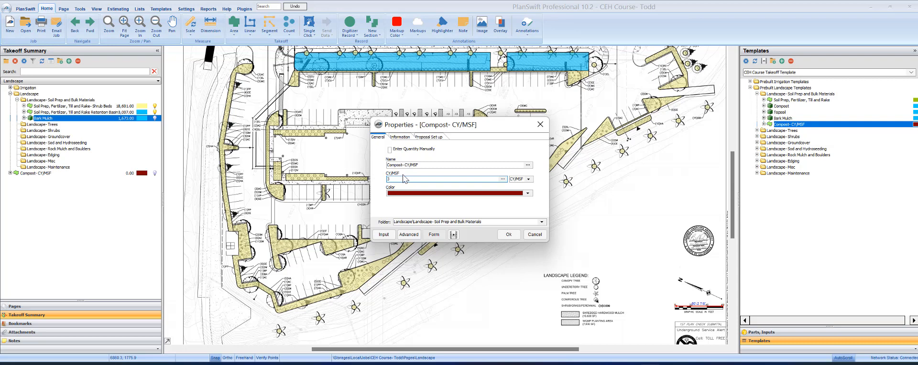
click(390, 149)
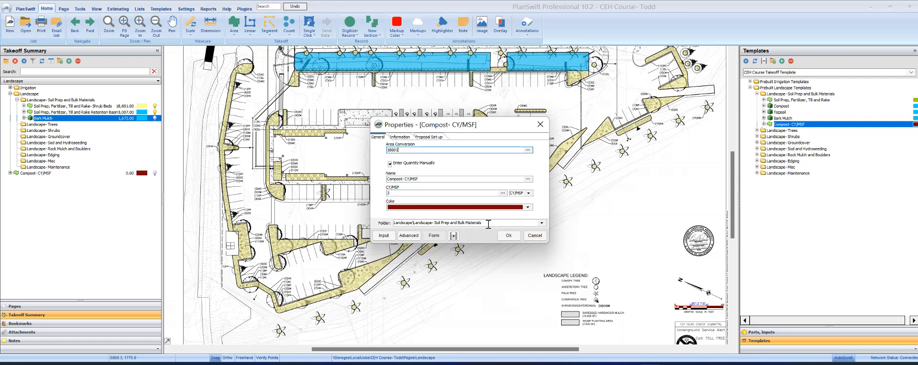
click(515, 239)
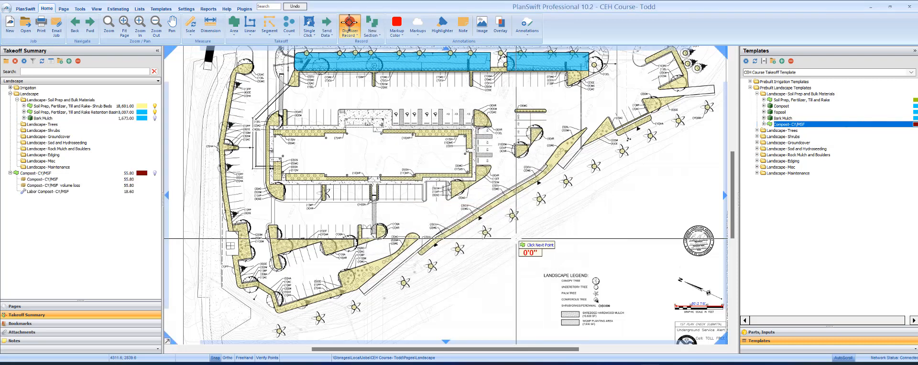
click(350, 22)
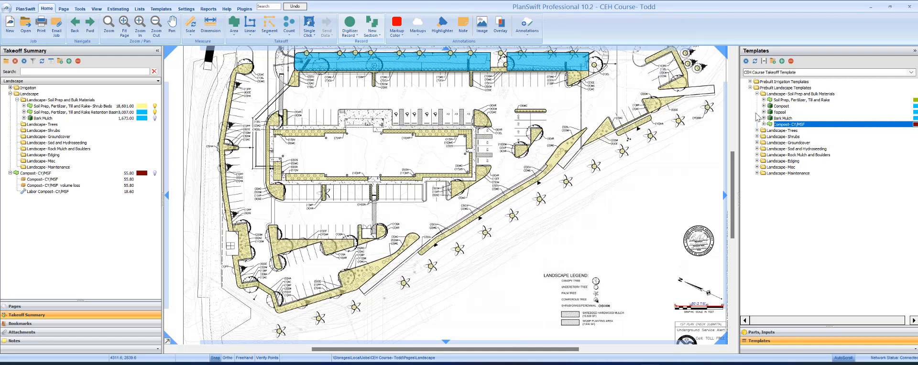
key(Escape)
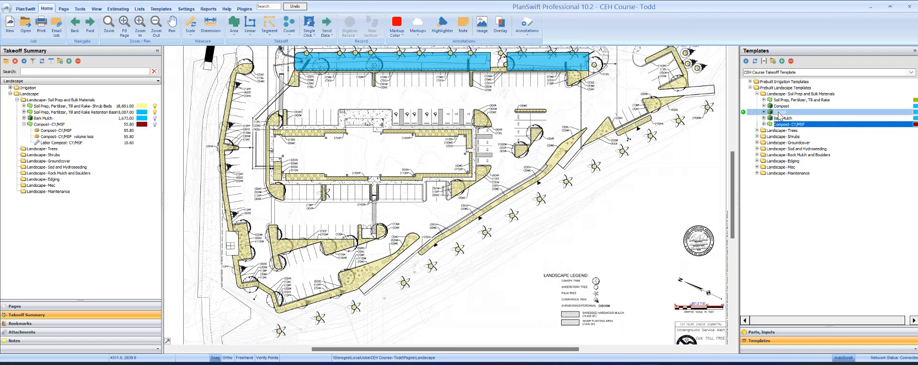
Step: Give the Topsoil item a manual 18601 SF area and rename it Topsoil in Shrub BEds
click(743, 112)
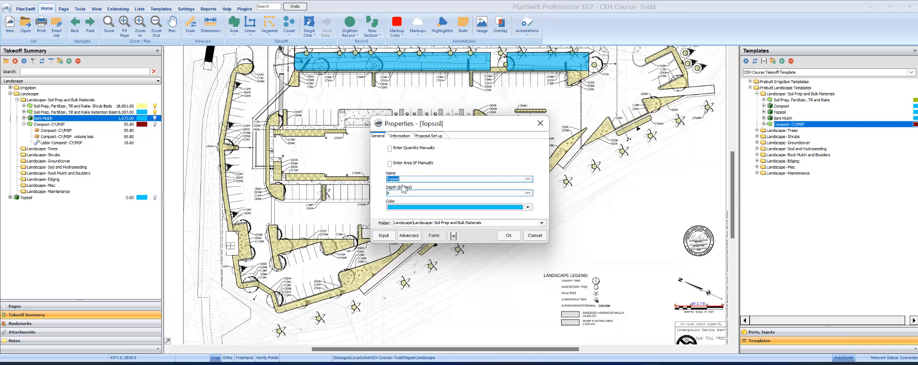
click(401, 137)
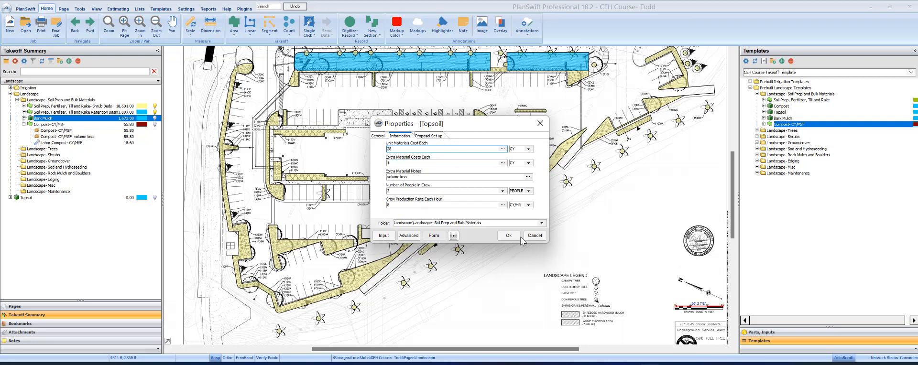
click(434, 236)
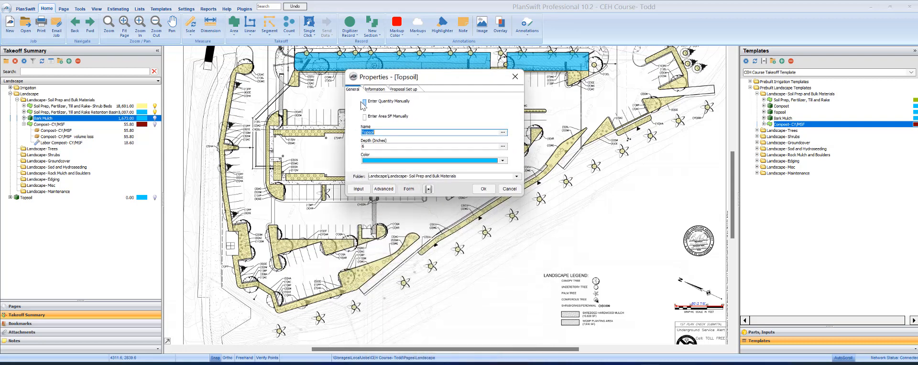
click(365, 116)
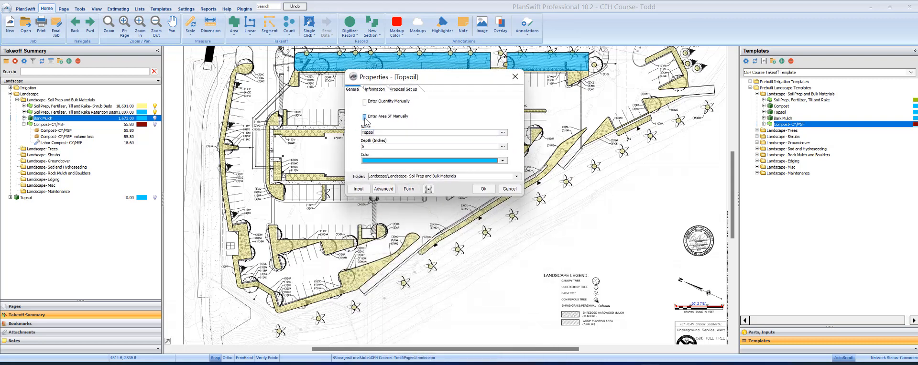
click(388, 135)
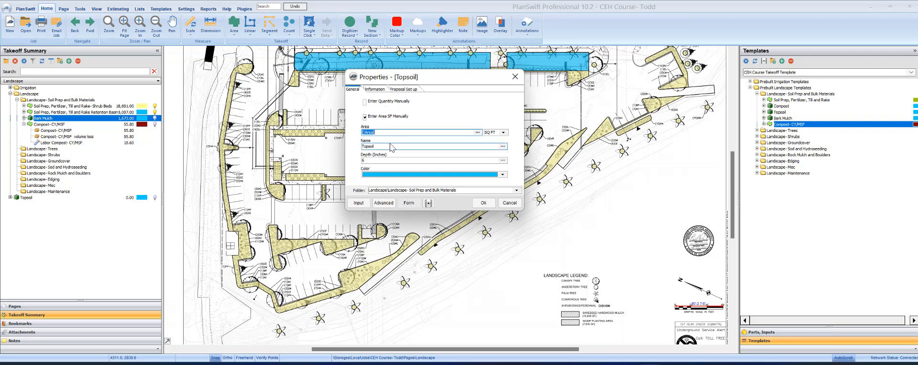
drag(395, 132, 353, 134)
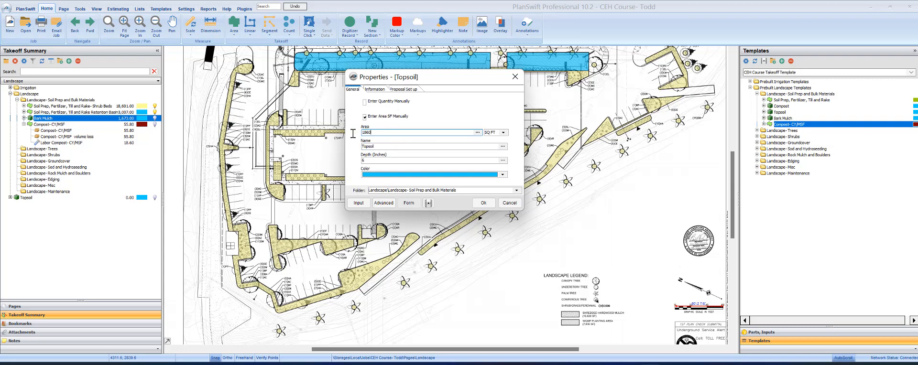
click(379, 145)
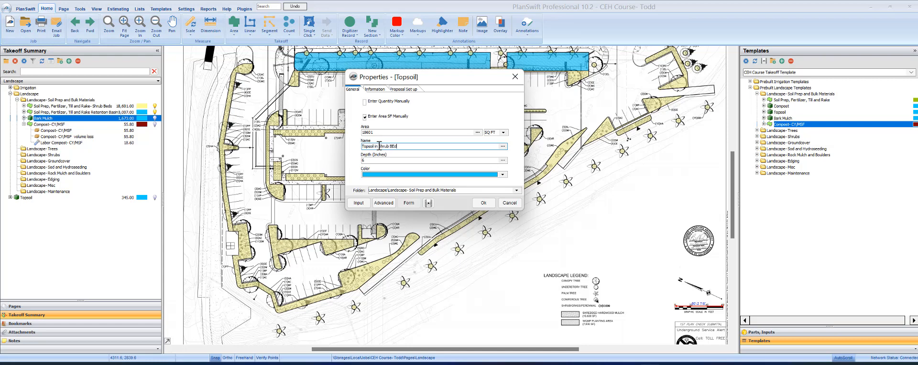
Step: Set Topsoil in Shrub BEds crew rate to 10 and confirm, totalling 345.00
click(375, 90)
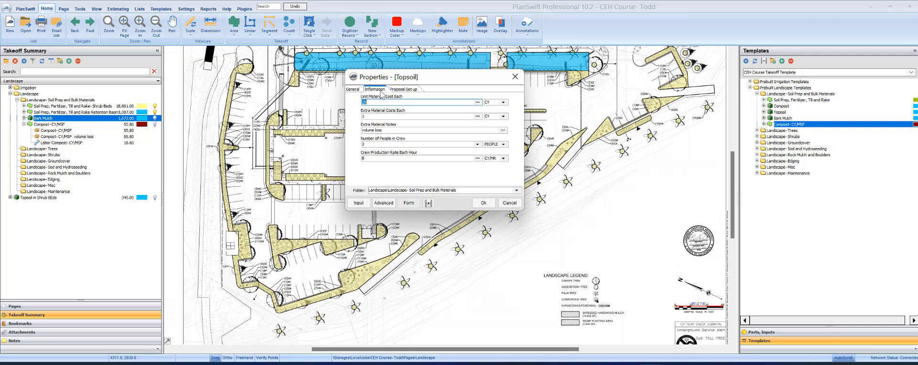
double_click(365, 158)
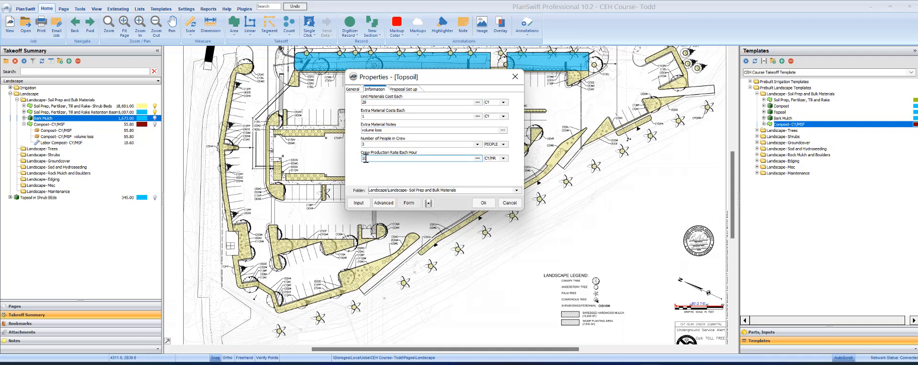
text(10)
click(482, 199)
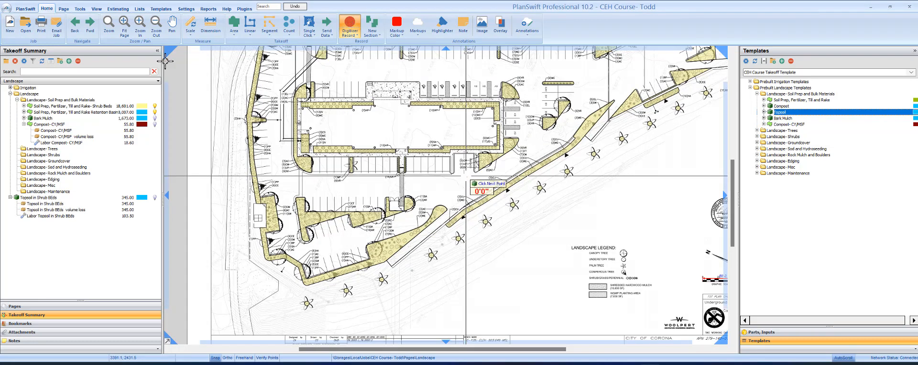
key(Escape)
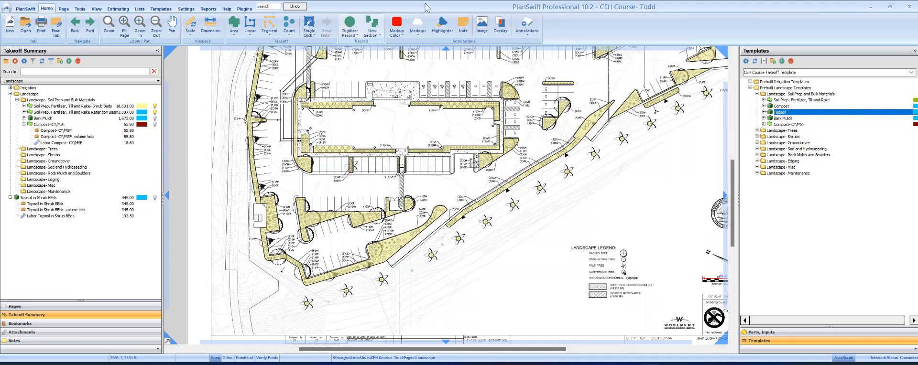
drag(477, 137, 468, 167)
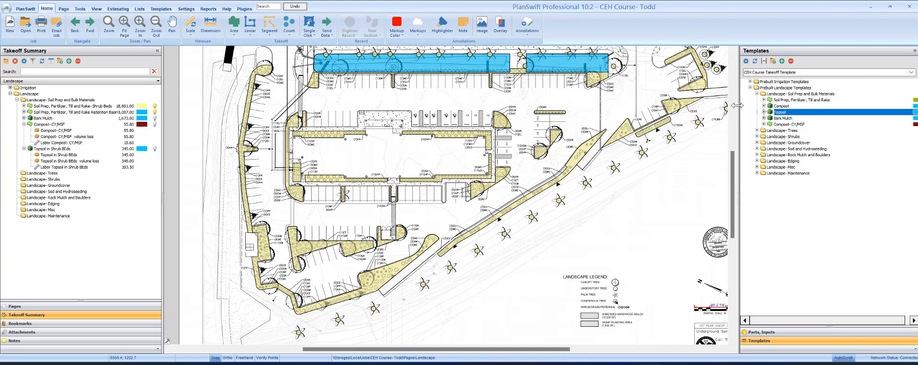
drag(449, 69, 446, 77)
click(445, 73)
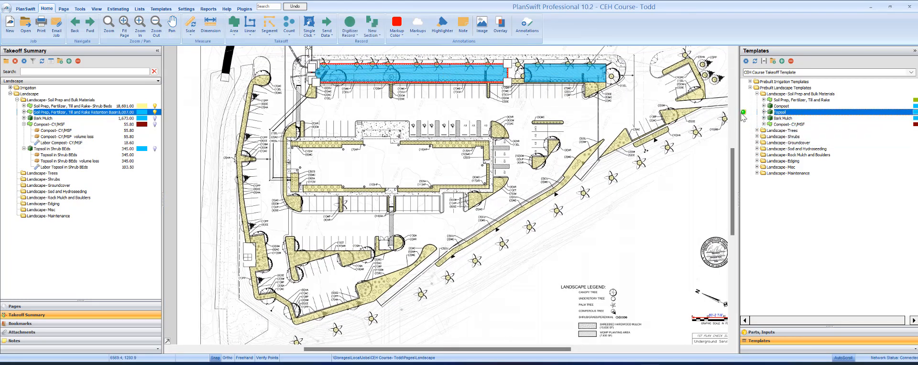
Step: Add a Topsoil-based item named Rain Garden Mix with crew rate 20
drag(744, 118, 485, 173)
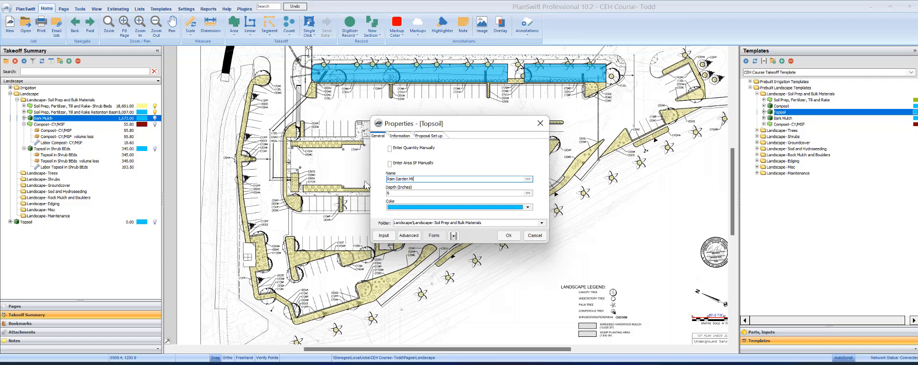
click(397, 136)
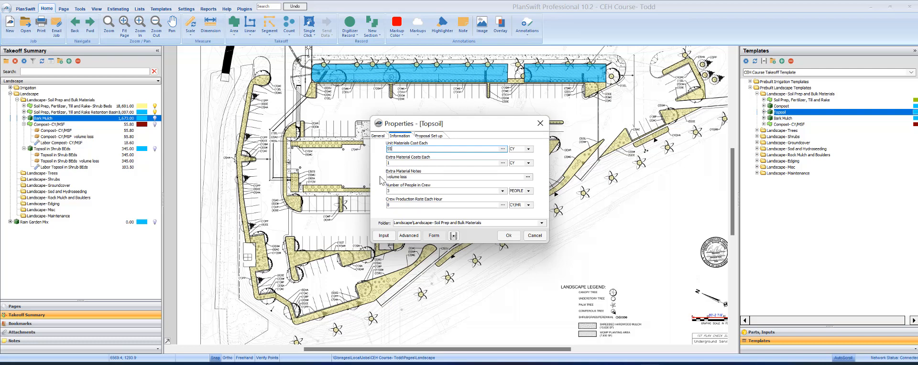
click(403, 205)
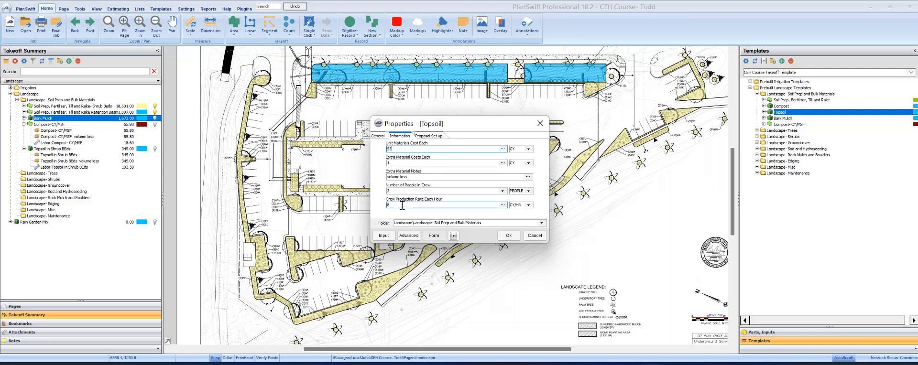
drag(402, 206, 371, 204)
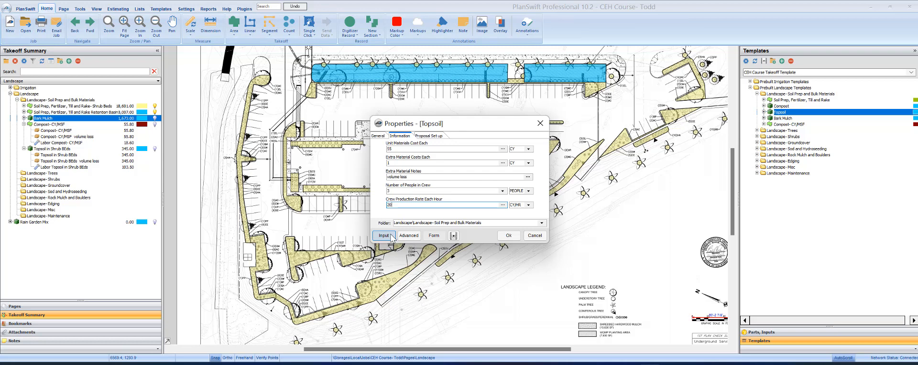
Step: Enter Rain Garden Mix's area manually as 8007 SF and confirm the settings
click(433, 235)
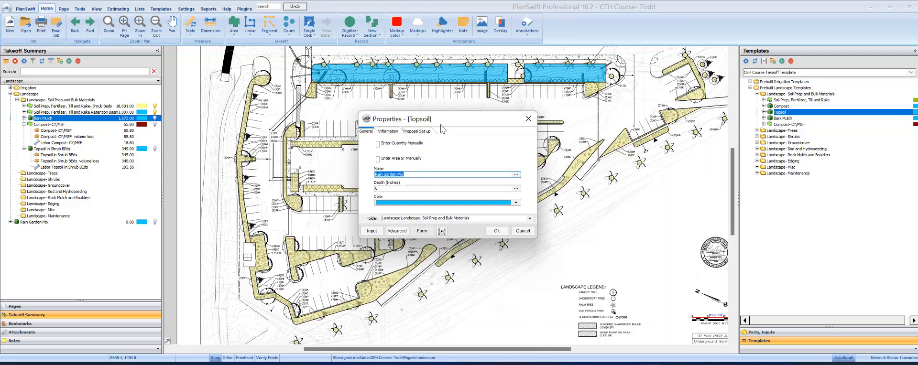
click(372, 188)
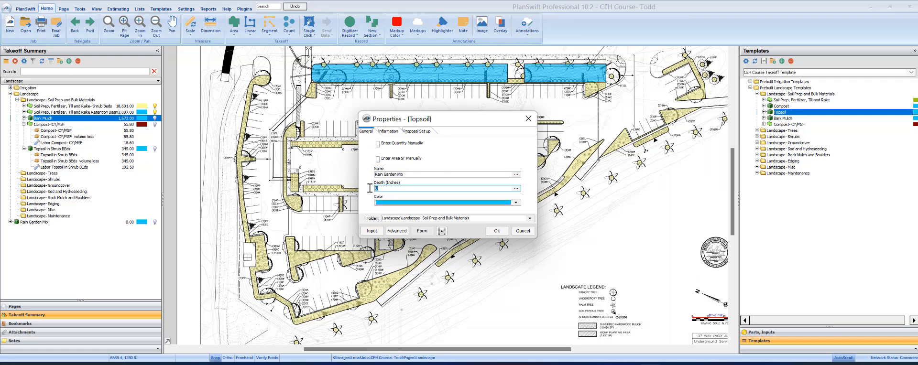
click(377, 159)
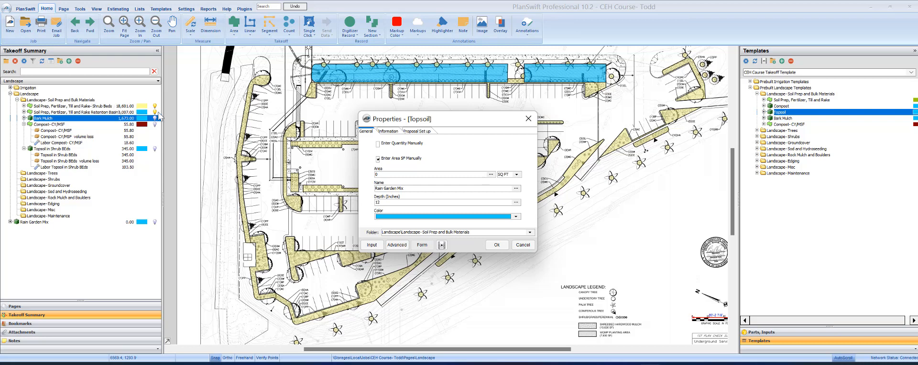
click(414, 174)
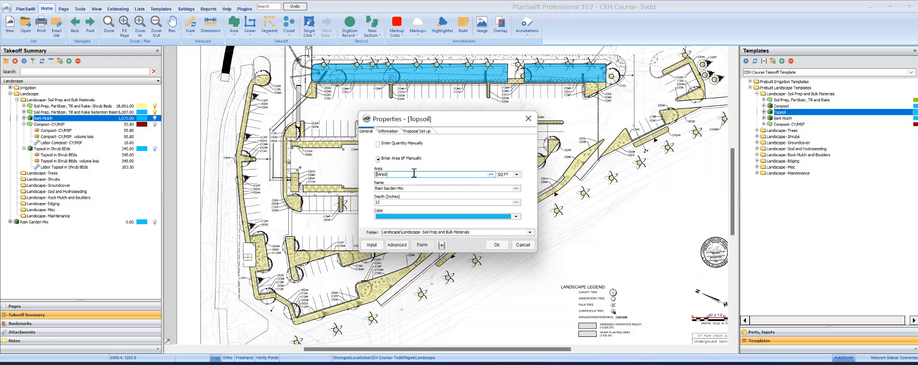
drag(395, 174, 326, 178)
text(8007)
key(Tab)
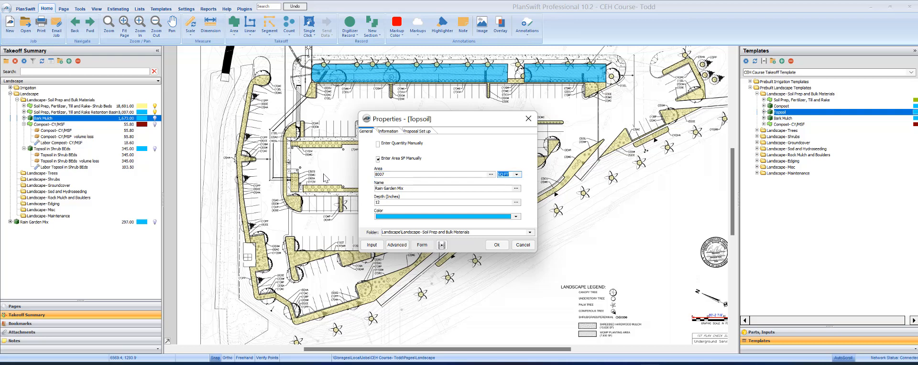
click(497, 245)
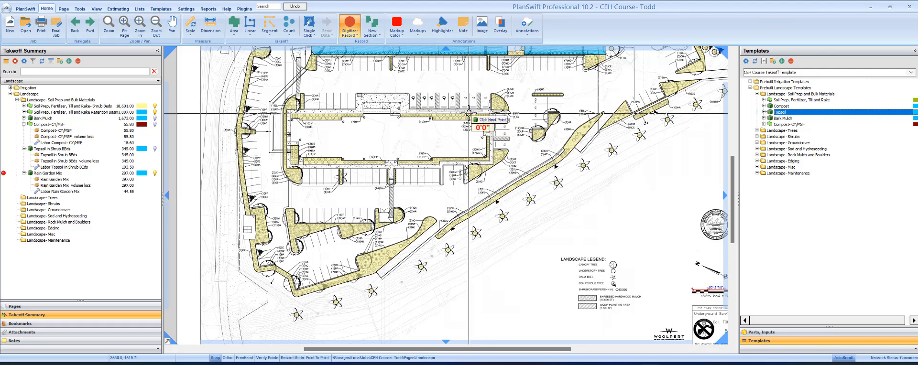
Step: Stop digitizing Rain Garden Mix and deselect it
click(349, 24)
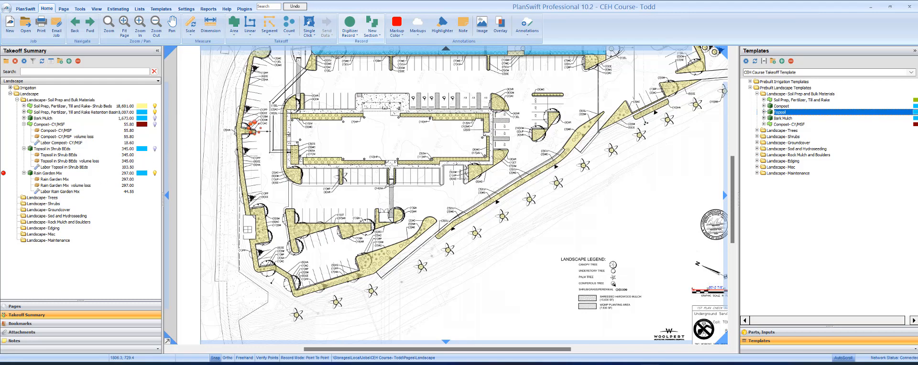
click(264, 198)
drag(419, 93, 430, 137)
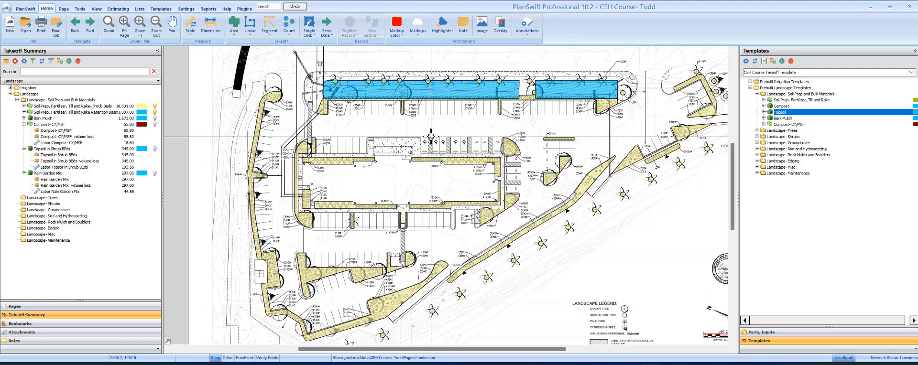
Step: Collapse the Compost, Topsoil and Rain Garden Mix groups and open Landscape and Irrigation Plans
click(23, 124)
click(24, 130)
click(24, 137)
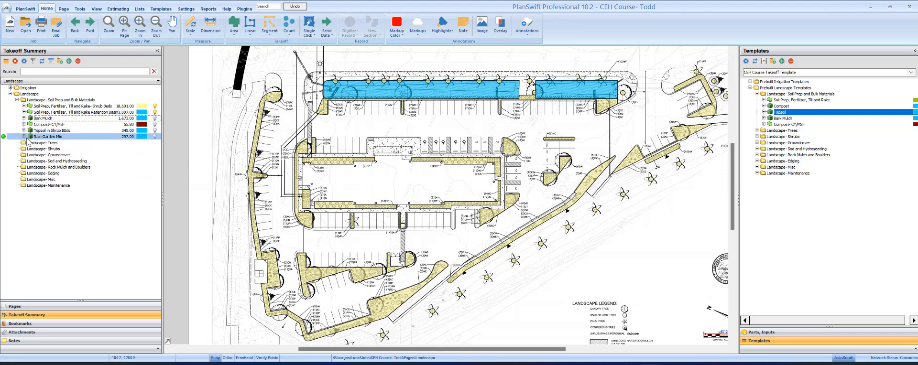
click(26, 306)
click(57, 105)
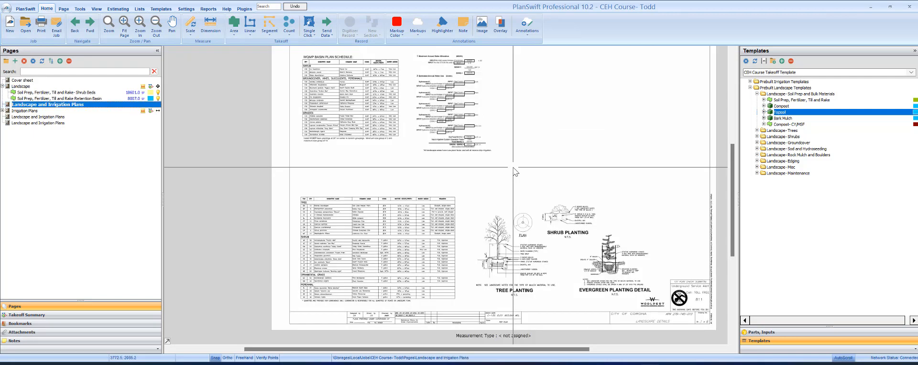
Step: Pan through the WQMP Basin Plan Schedule's grasses and install note, then go back to Landscape
scroll(303, 238, up, 3)
drag(348, 147, 372, 277)
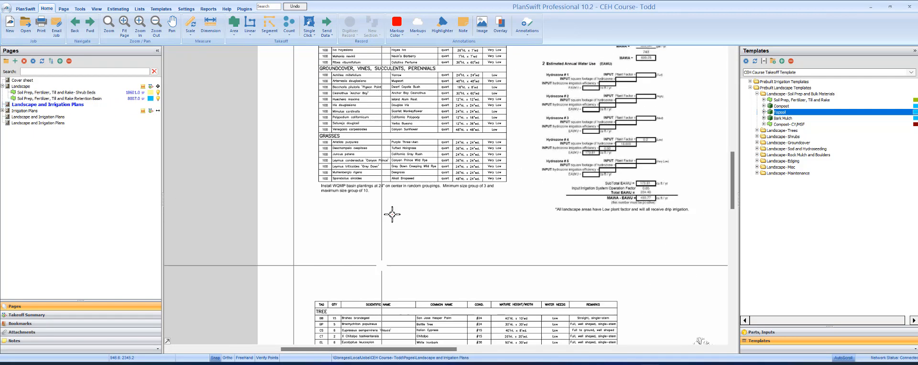
scroll(391, 160, up, 2)
drag(397, 164, 390, 319)
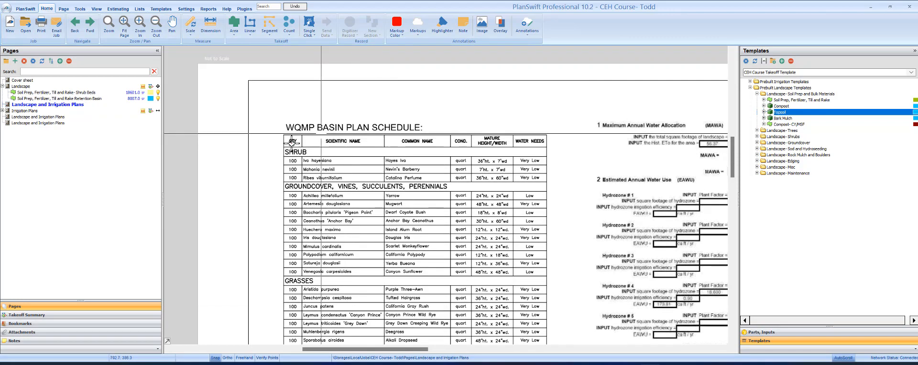
drag(396, 185, 400, 138)
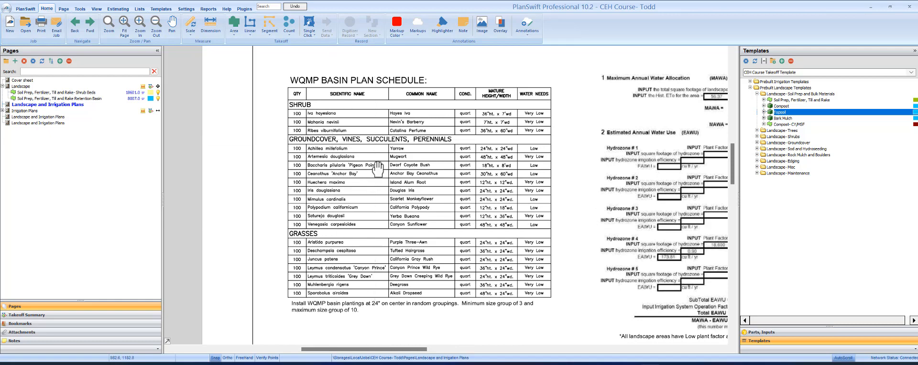
scroll(332, 139, down, 2)
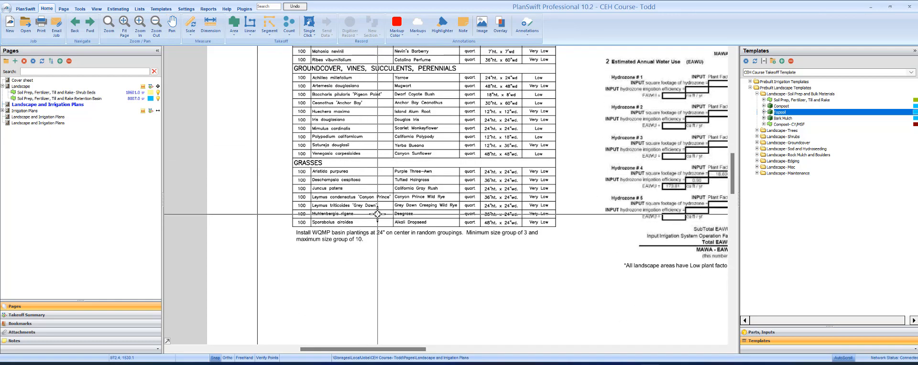
scroll(339, 236, up, 2)
drag(353, 255, 369, 204)
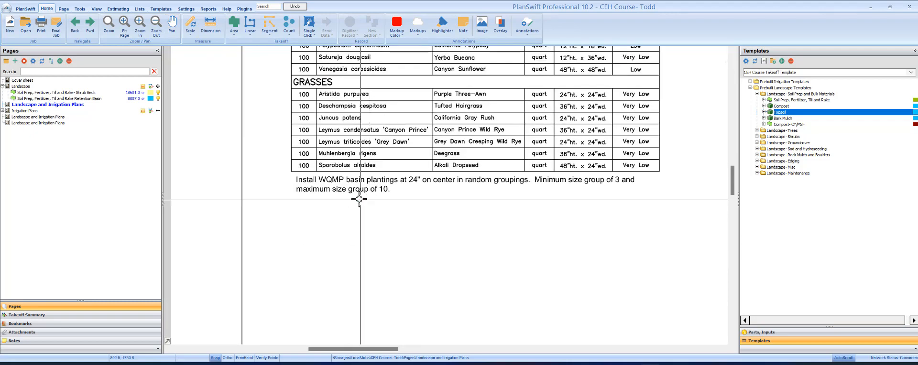
scroll(359, 199, up, 1)
drag(365, 171, 300, 156)
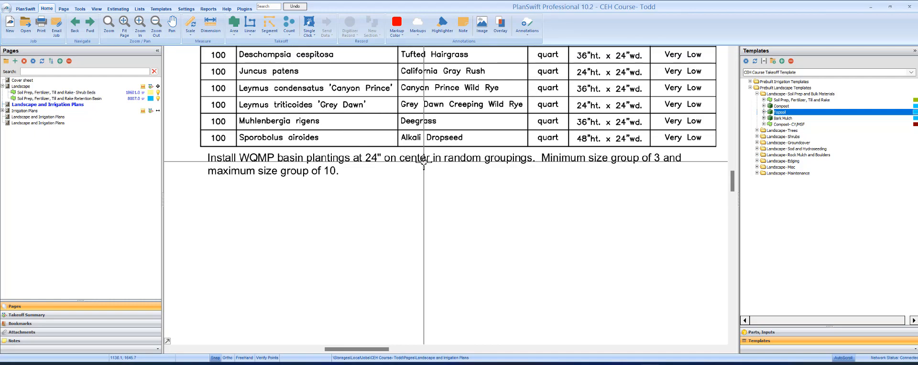
scroll(423, 165, down, 1)
drag(492, 96, 469, 234)
drag(484, 103, 469, 215)
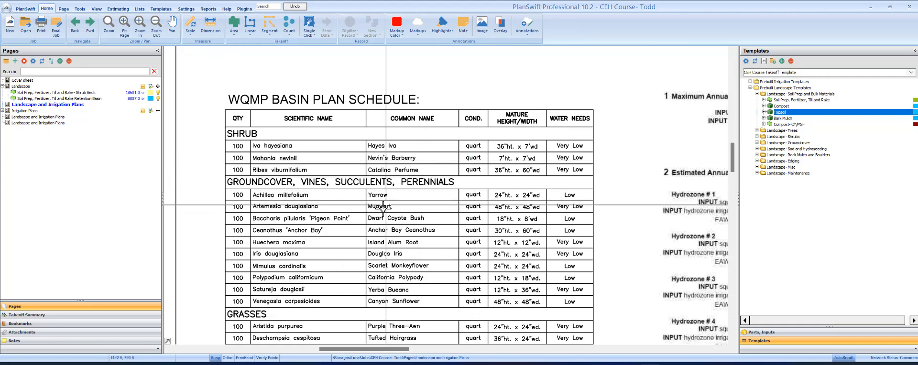
drag(379, 211, 402, 144)
mouse_move(383, 181)
mouse_down()
mouse_move(391, 161)
mouse_move(390, 174)
mouse_up()
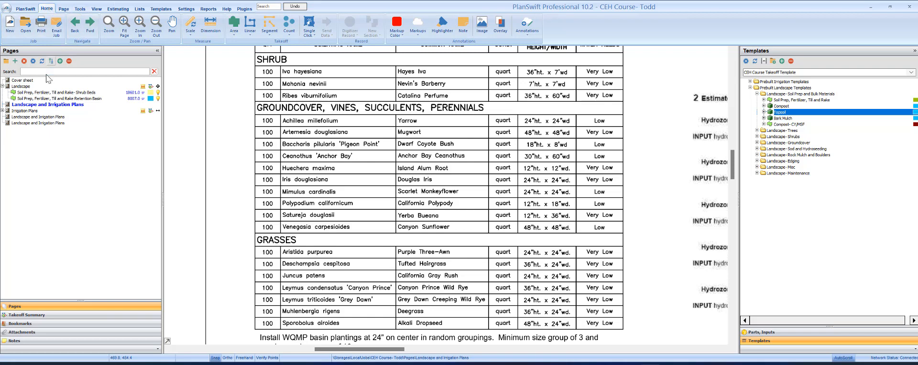
click(74, 35)
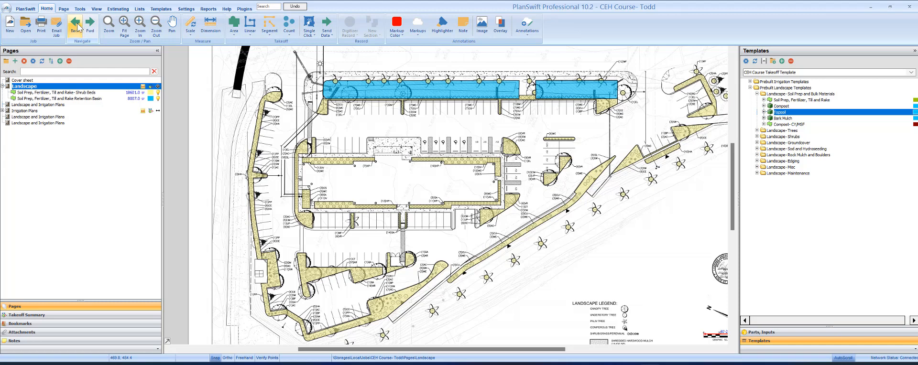
Step: Start a 1 Gallon Ground Cover item and name it 1 Suart Container Wetland Plants
click(757, 94)
click(757, 112)
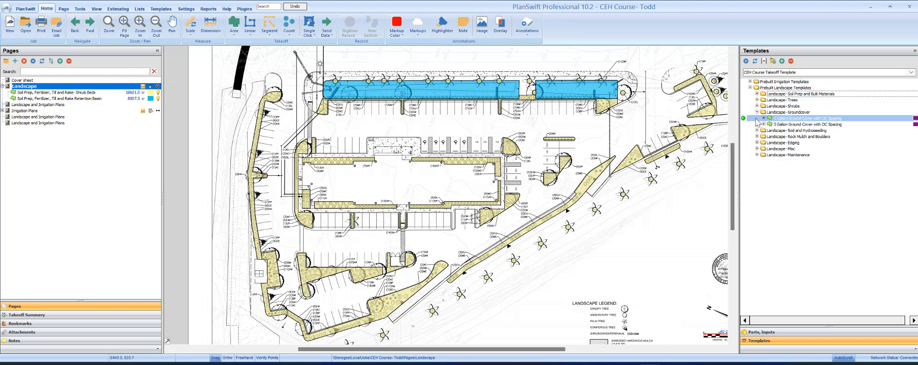
click(743, 118)
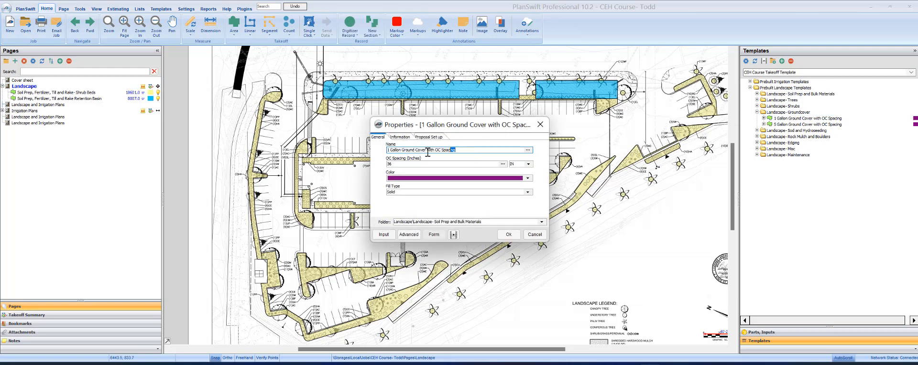
text(1 Suar)
text(d Plants)
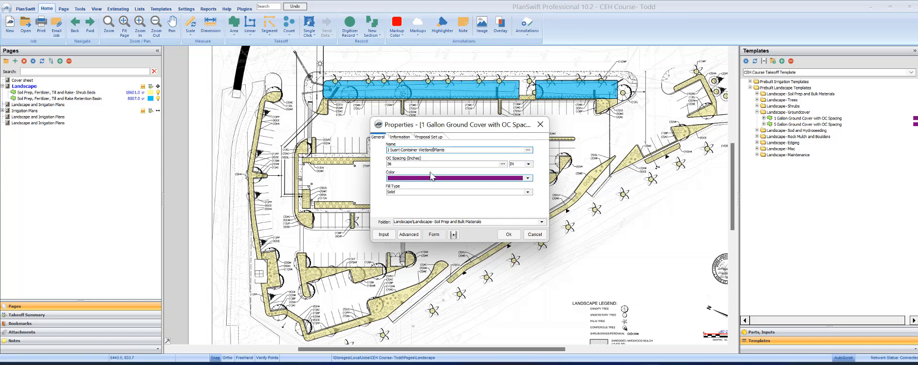
Step: Set its OC spacing to 24 inches and file it under Landscape- Groundcover
click(439, 163)
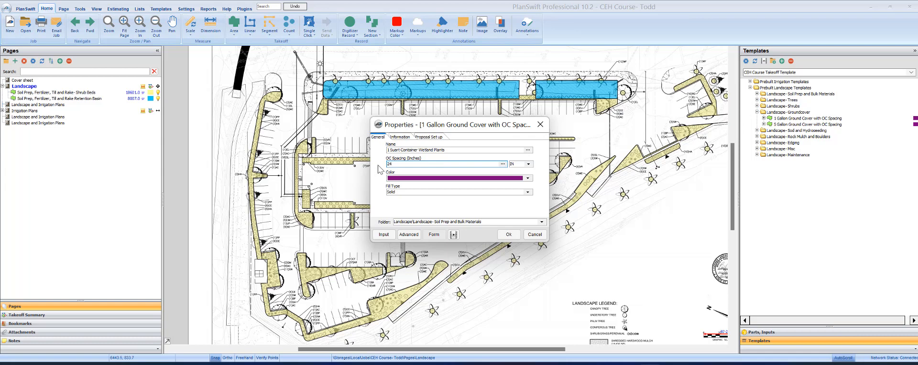
click(542, 222)
scroll(483, 244, down, 1)
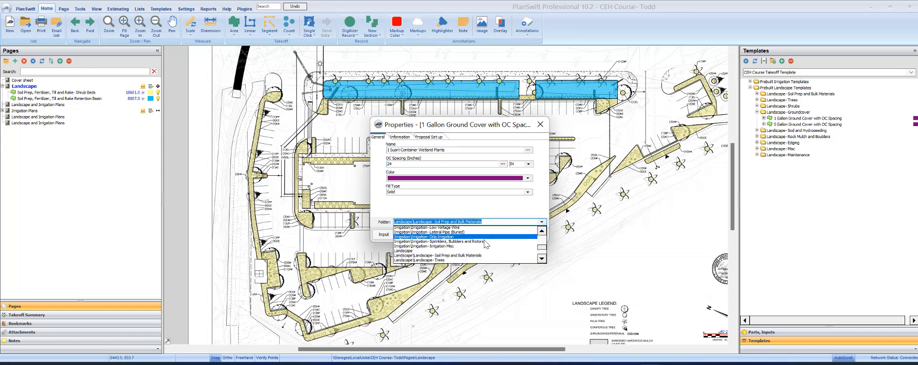
click(456, 257)
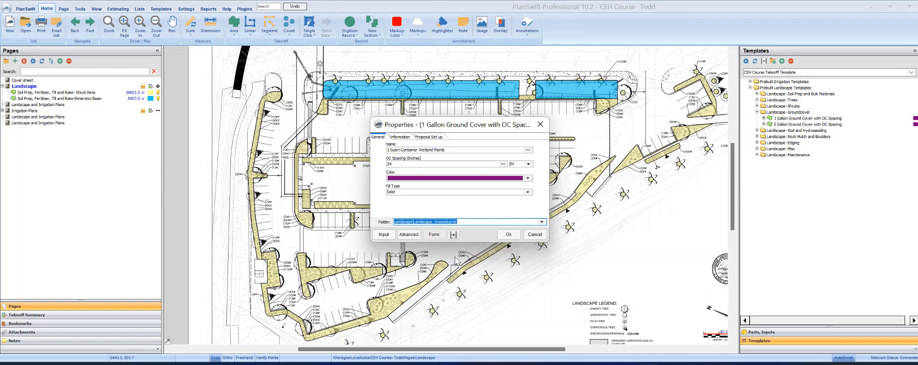
click(509, 235)
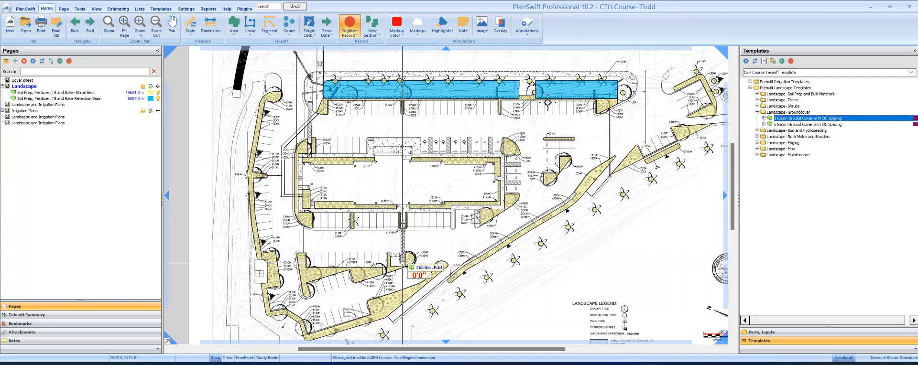
Step: Trace the right blue basin outline as Wetland Plants area
drag(505, 134, 486, 182)
scroll(550, 116, up, 3)
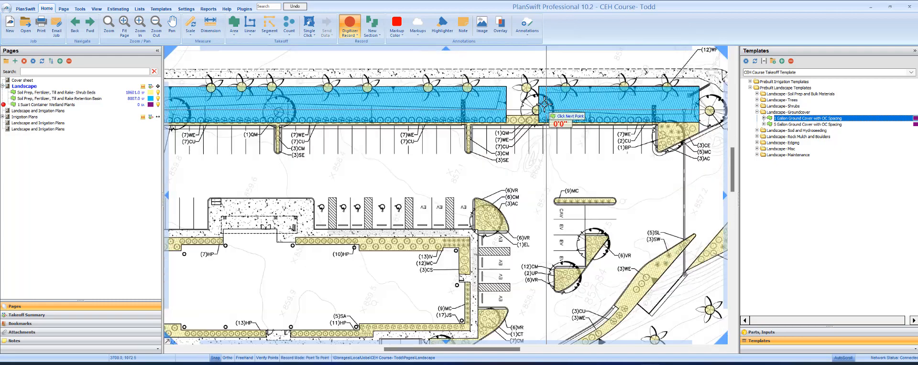
click(540, 85)
click(540, 120)
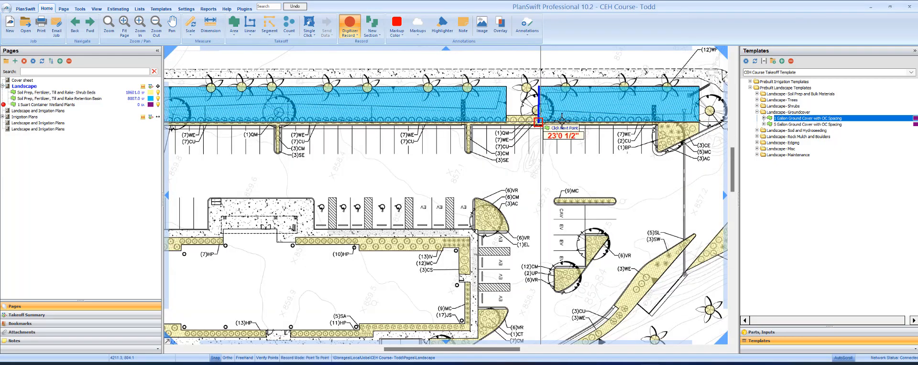
click(700, 122)
double_click(699, 87)
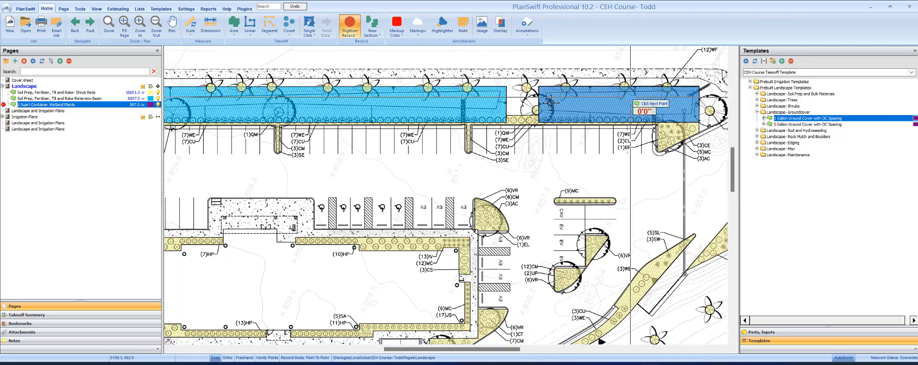
Step: Trace the left basin with its rounded end, bringing Wetland Plants to 2030.0, and stop digitizing
click(506, 87)
click(507, 121)
drag(508, 121, 699, 123)
scroll(329, 126, up, 4)
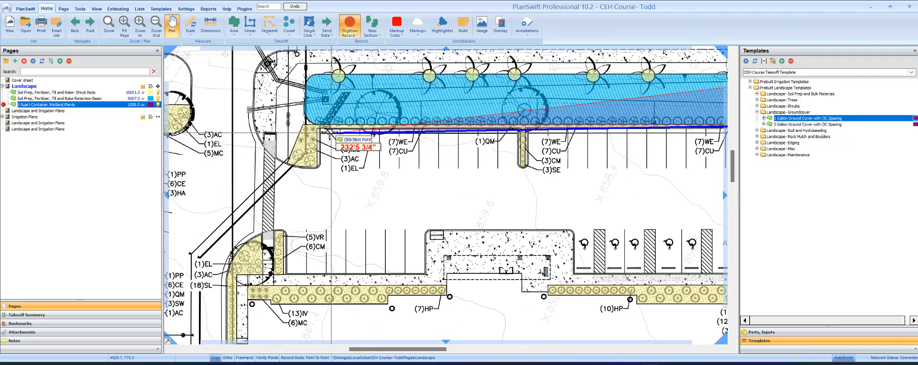
click(304, 117)
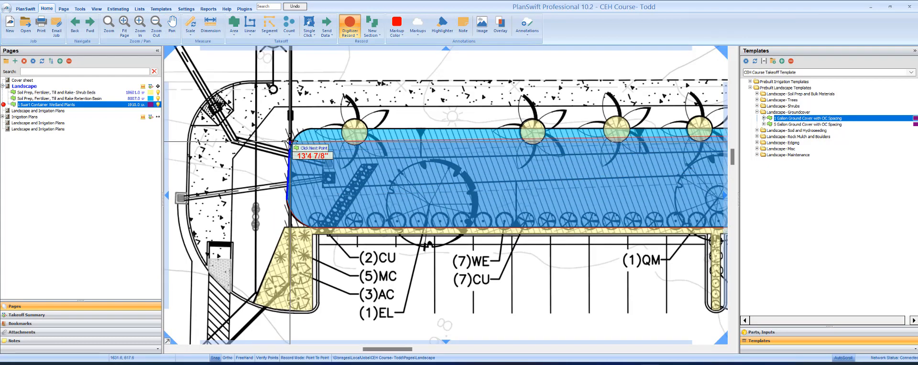
click(290, 142)
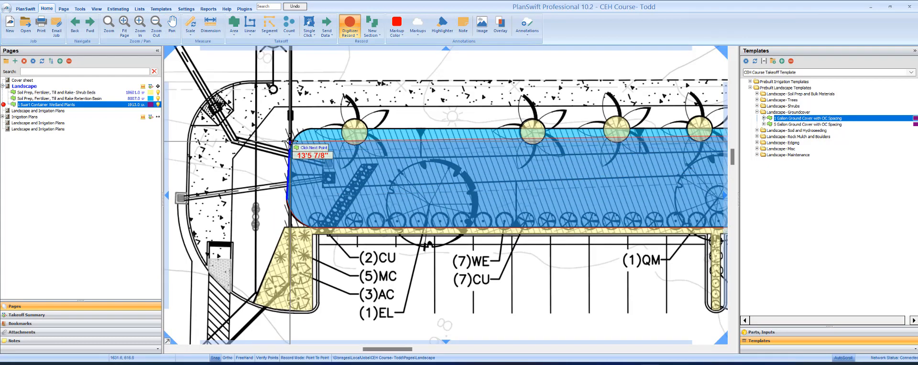
click(298, 134)
click(310, 131)
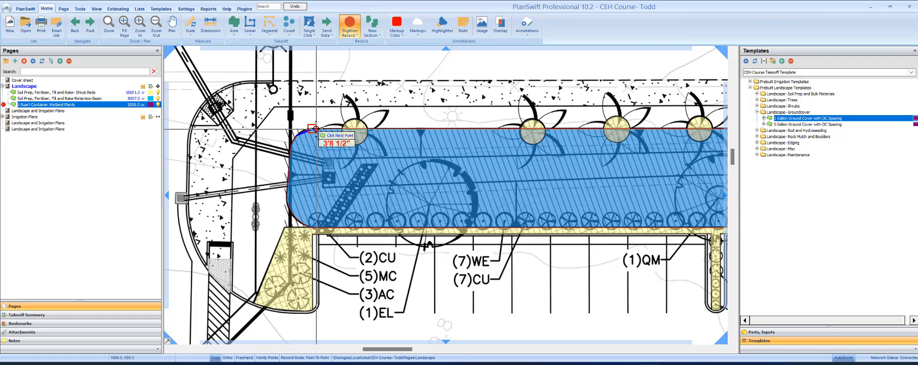
scroll(391, 53, down, 5)
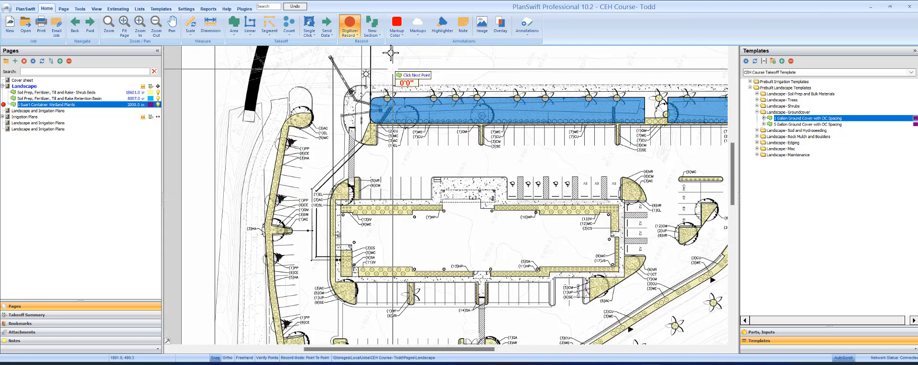
click(349, 23)
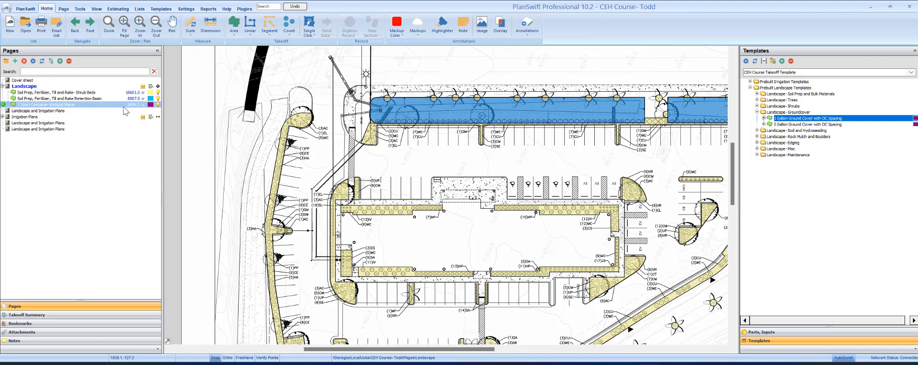
key(Escape)
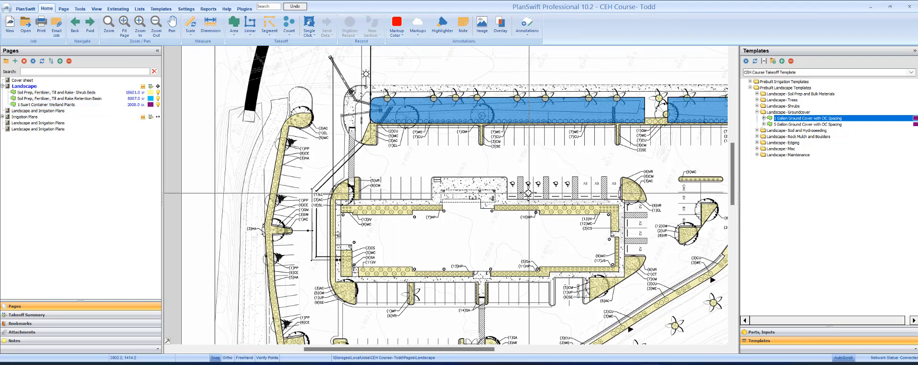
Step: Navigate Back and Fwd to the WQMP basin plant schedule on Landscape and Irrigation Plans
scroll(530, 194, down, 2)
drag(522, 246, 482, 161)
scroll(550, 191, down, 2)
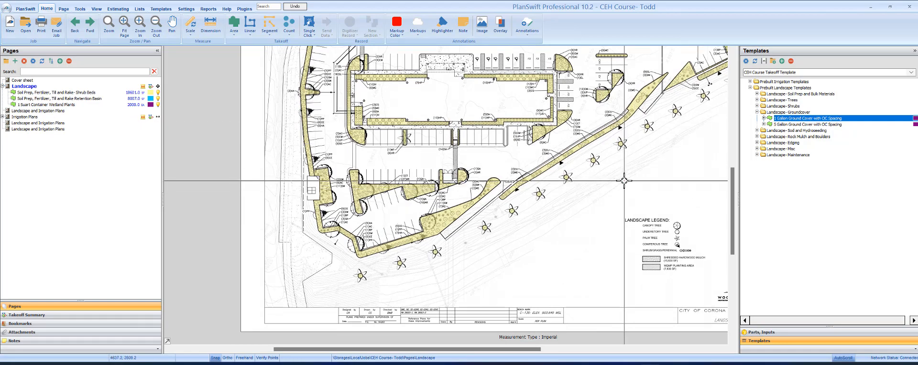
click(90, 26)
click(75, 24)
click(90, 26)
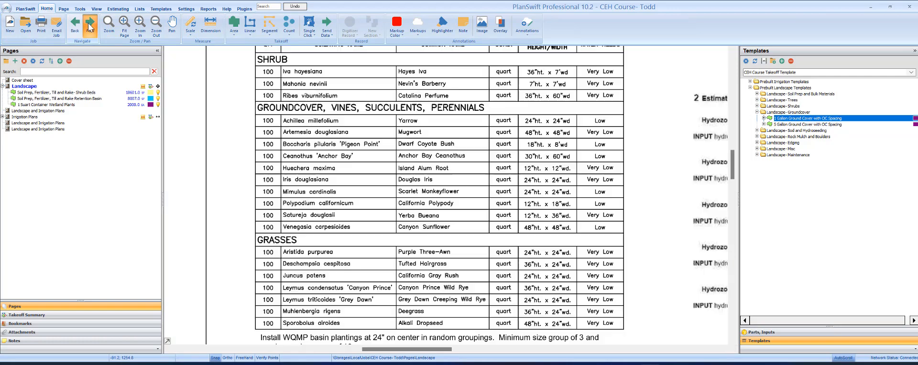
click(89, 27)
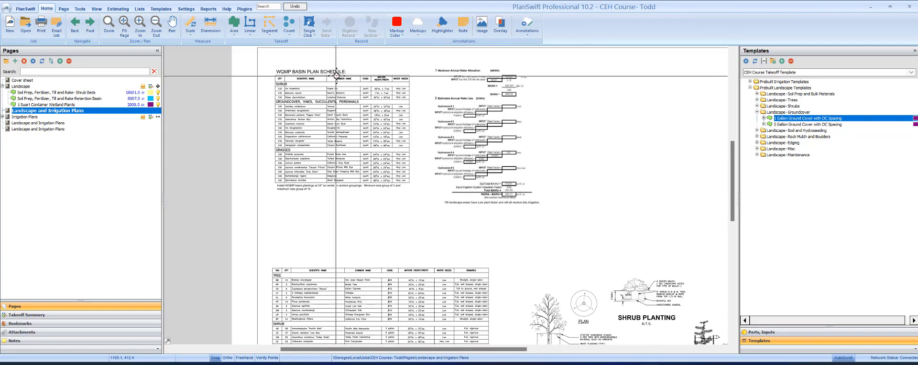
Step: Open a new page tab and load the Landscape page into it
scroll(337, 75, up, 2)
right_click(350, 62)
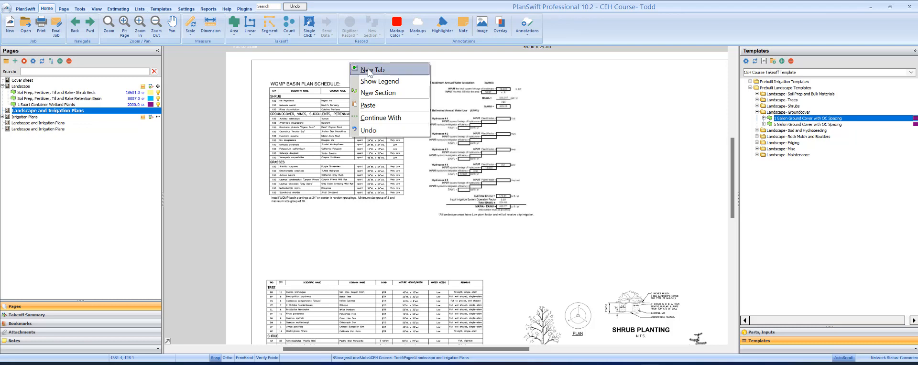
click(370, 70)
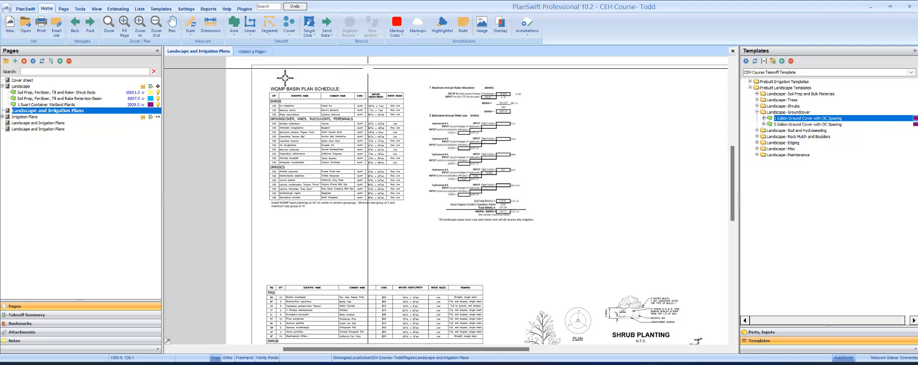
click(252, 51)
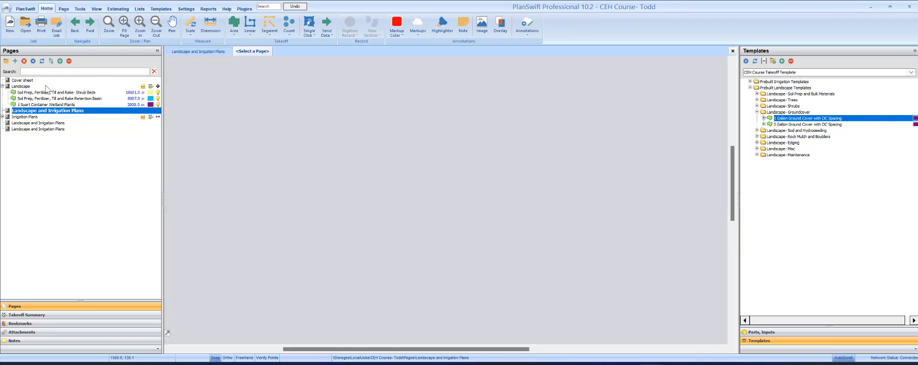
click(27, 88)
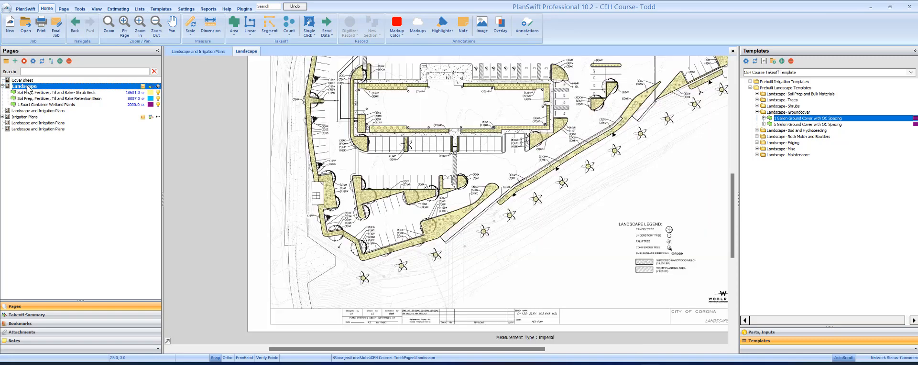
Step: Switch between the Landscape and Irrigation Plans tab and the new Landscape tab
click(220, 53)
click(237, 51)
click(220, 51)
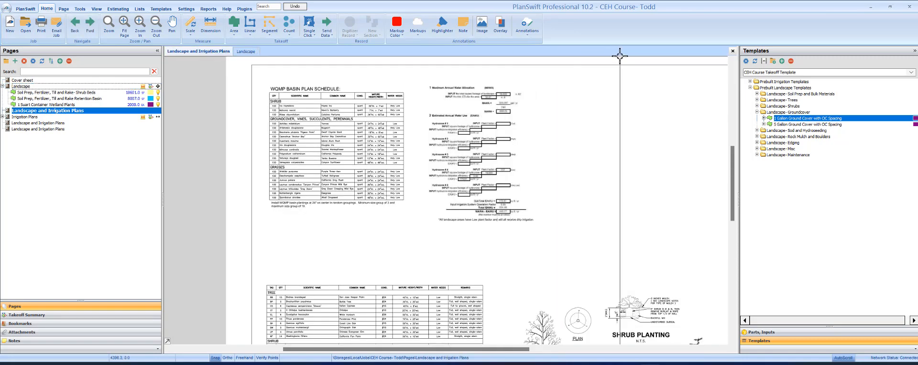
right_click(245, 51)
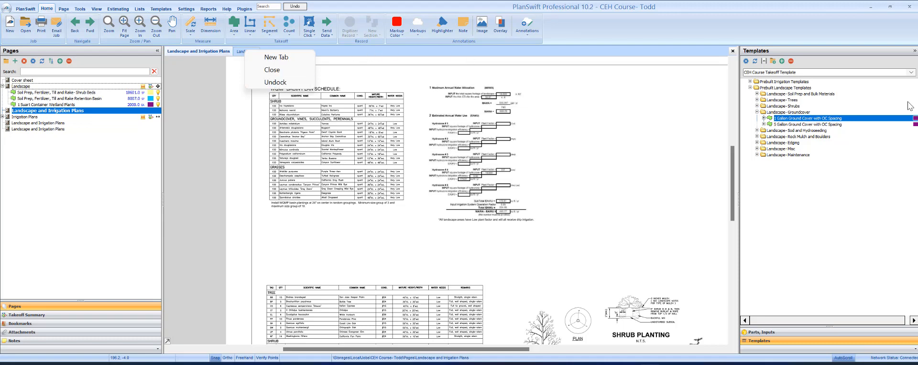
click(482, 216)
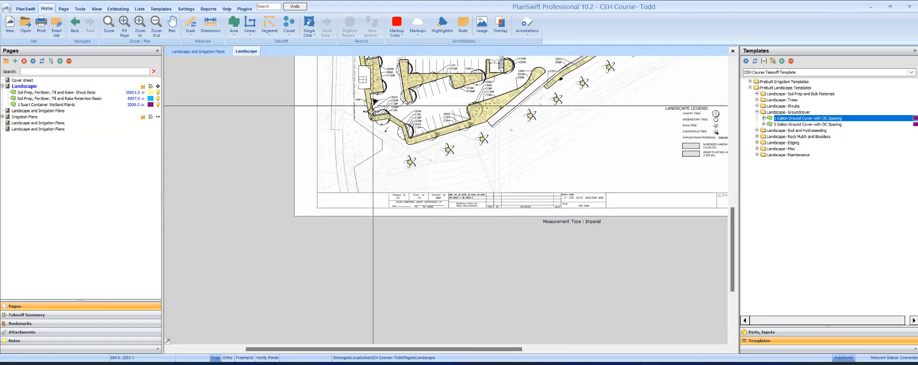
Step: Zoom into the tree and shrub schedule (15 BB, 14 WF) and expand the Landscape-Trees templates
drag(370, 112, 348, 218)
scroll(345, 97, up, 1)
click(216, 52)
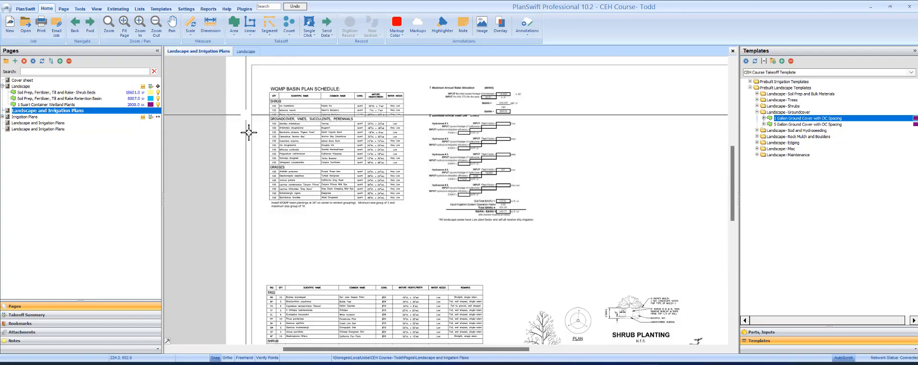
drag(308, 314, 343, 163)
scroll(338, 162, up, 2)
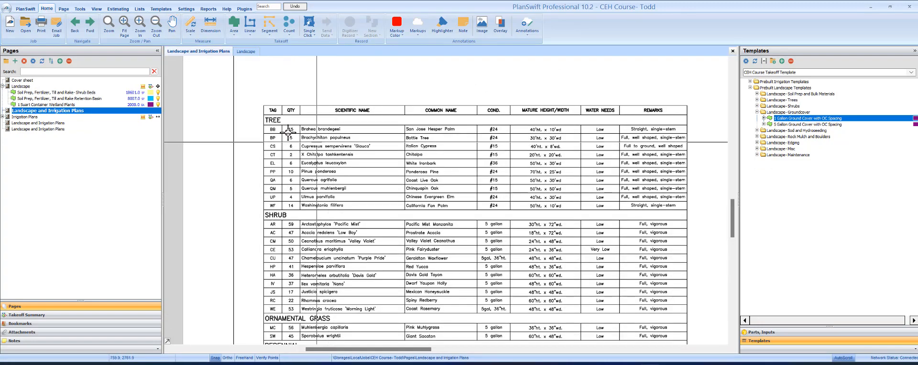
scroll(288, 132, up, 2)
scroll(306, 127, down, 1)
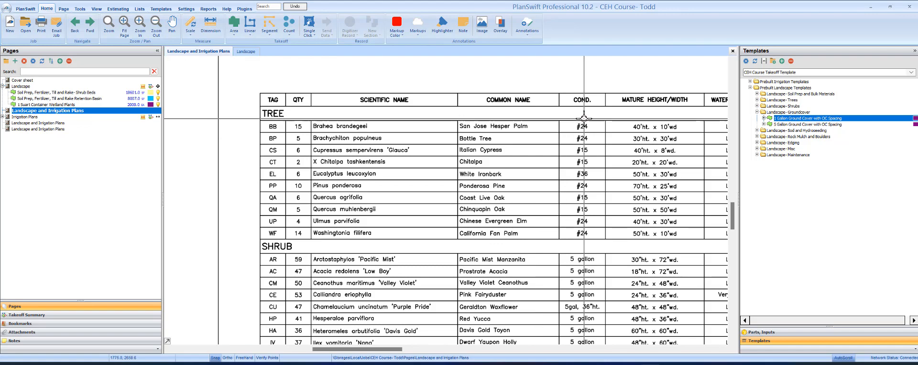
drag(565, 263, 533, 260)
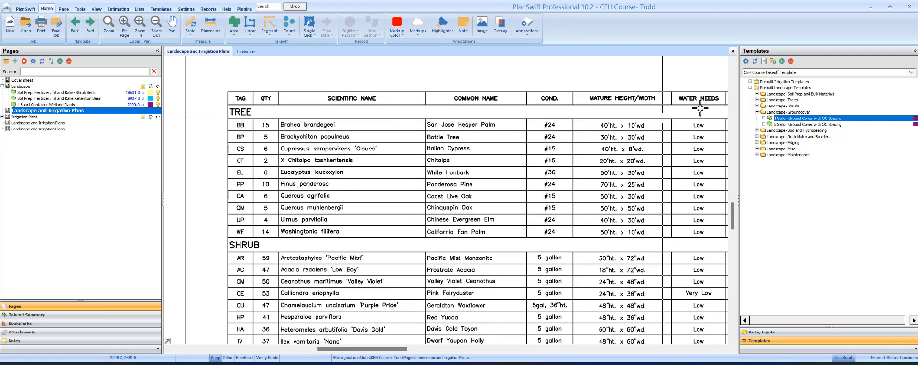
click(757, 111)
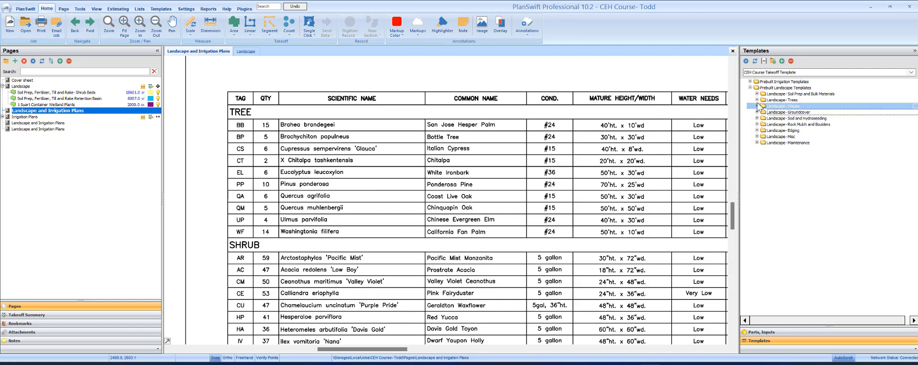
click(757, 100)
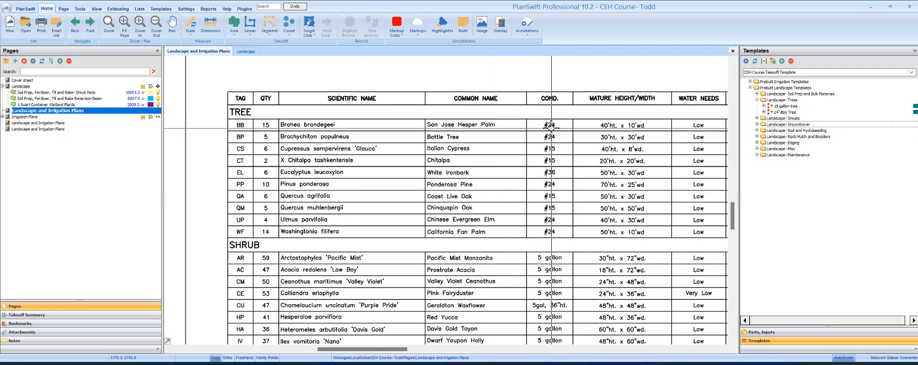
Step: Create a 24" Box Tree count item named BB Brahea brandegeei in the Landscape- Trees folder
click(777, 113)
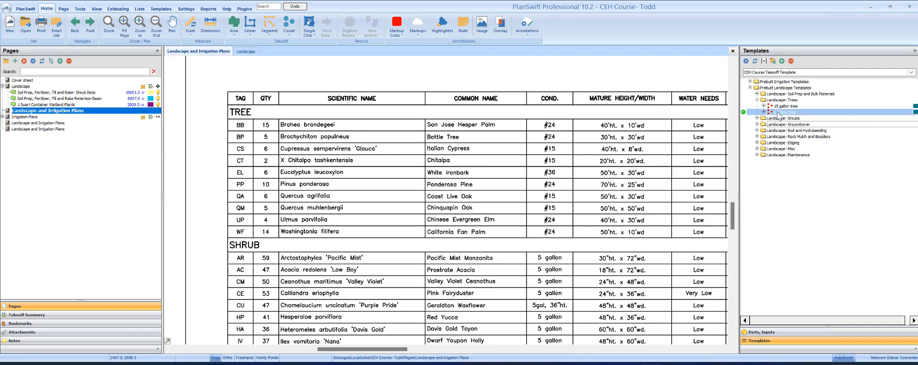
click(744, 113)
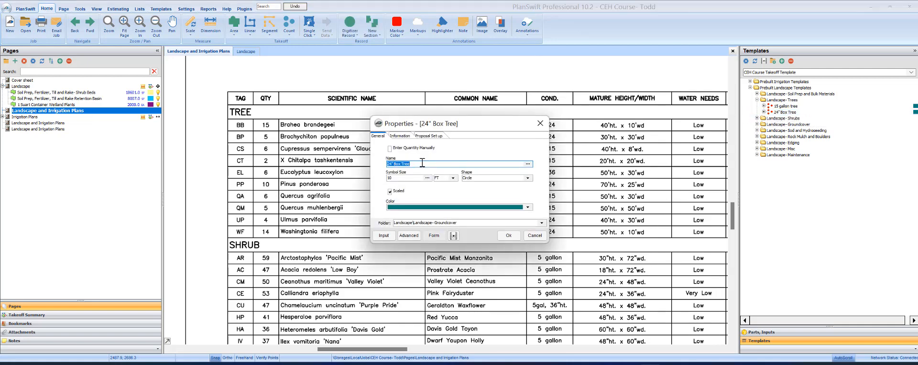
text(B)
text(ahea)
click(542, 223)
click(449, 248)
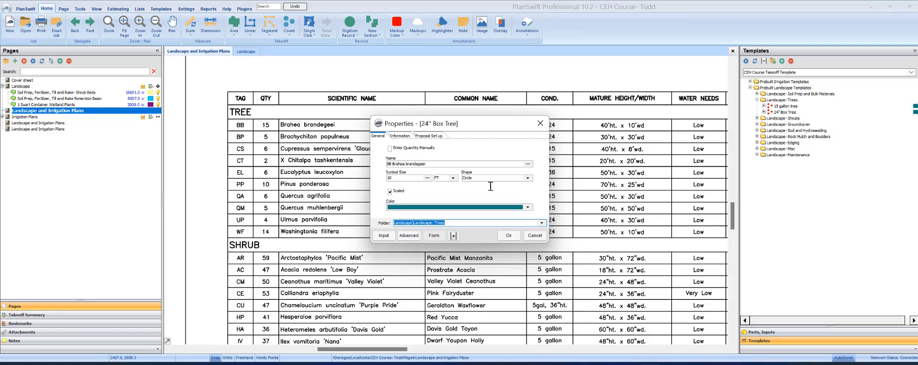
click(507, 236)
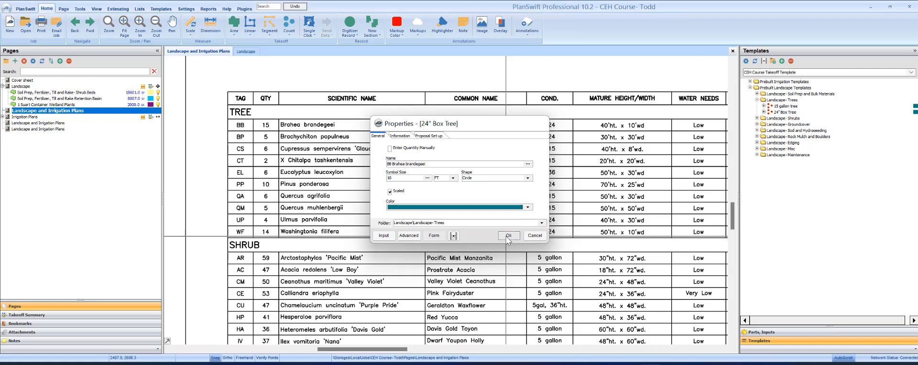
click(508, 236)
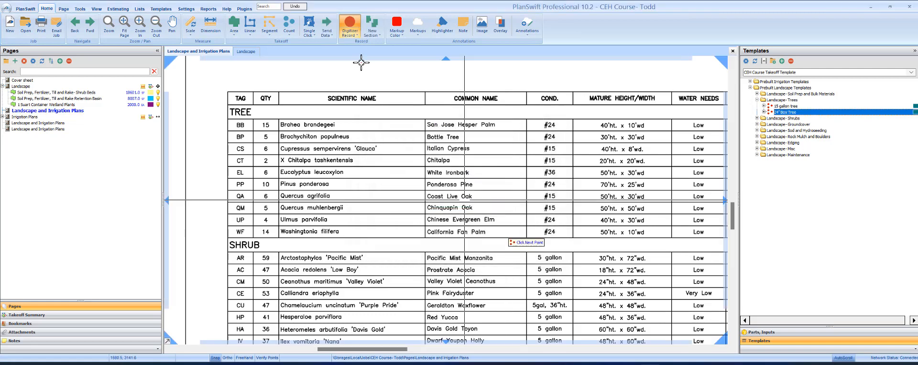
Step: Stop counting, show the takeoff summary and collapse the Brahea and Groundcover branches
click(349, 21)
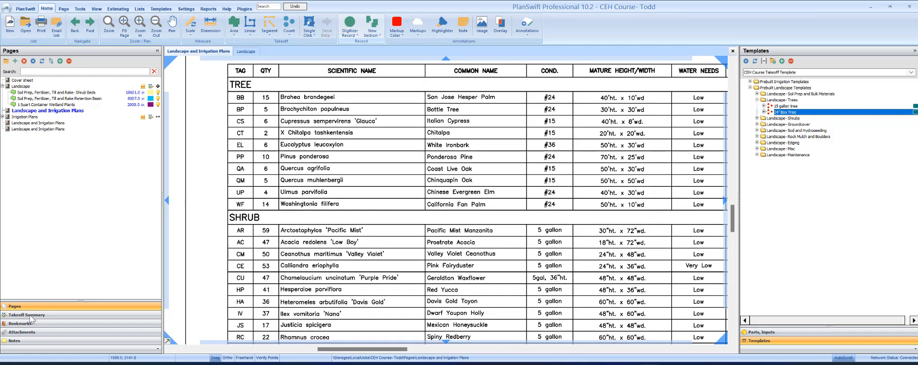
click(28, 315)
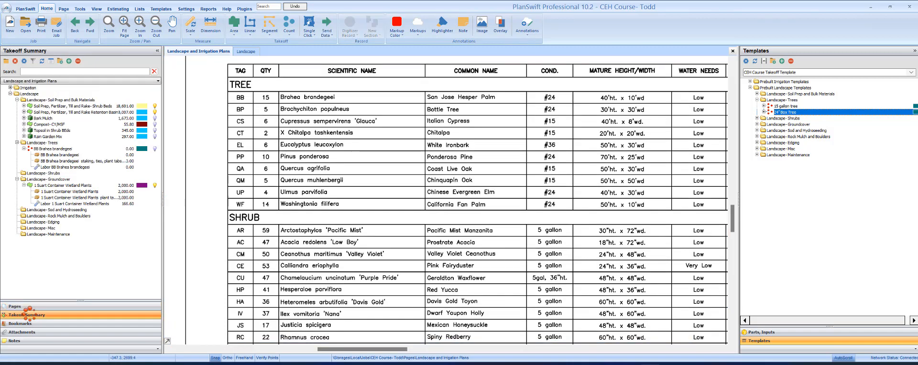
click(24, 148)
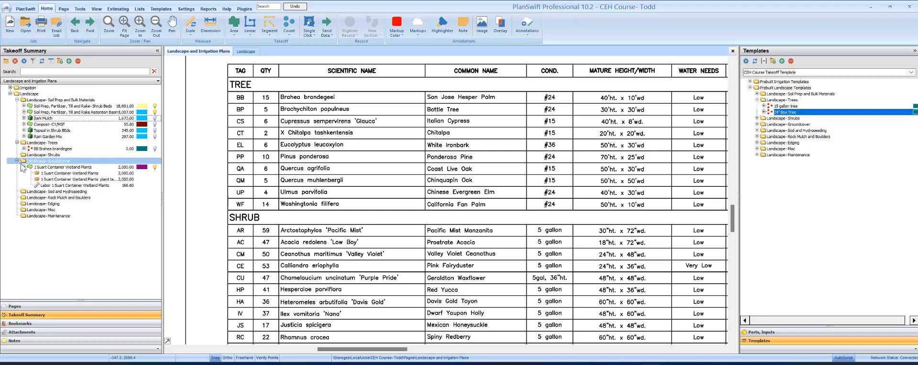
click(18, 161)
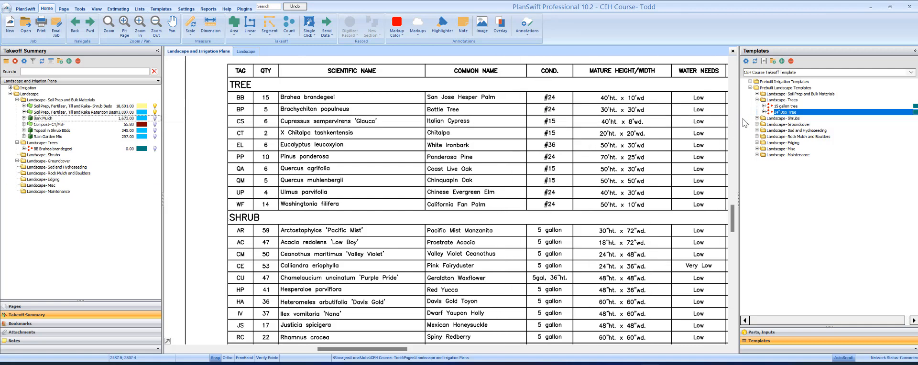
Step: Add a 24" Box Tree count item named BP Brachychiton populneus
drag(744, 115, 409, 143)
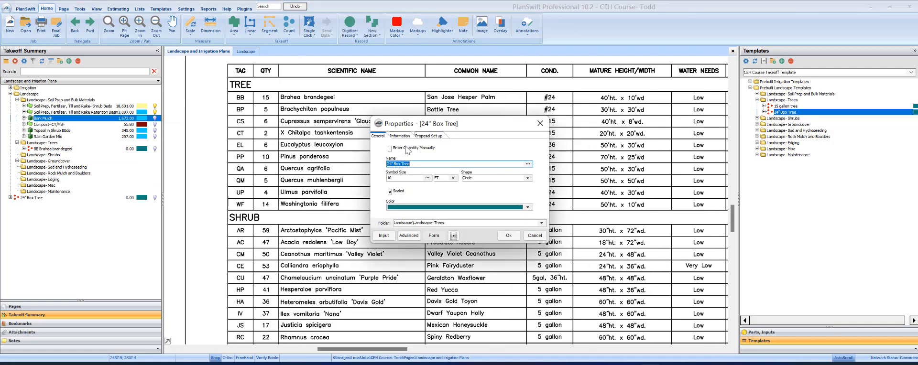
text(BP BRachychiton populneus)
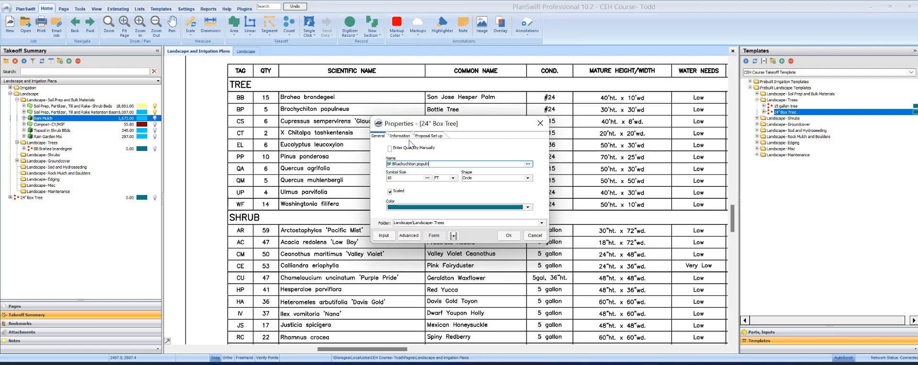
click(392, 166)
key(Delete)
text(r)
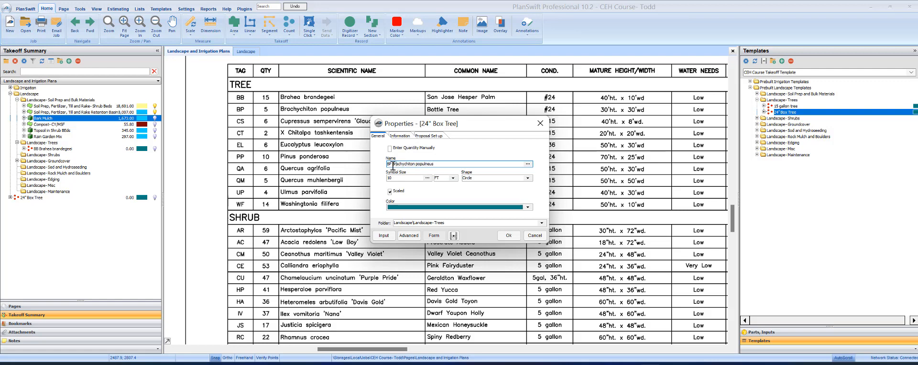
click(509, 235)
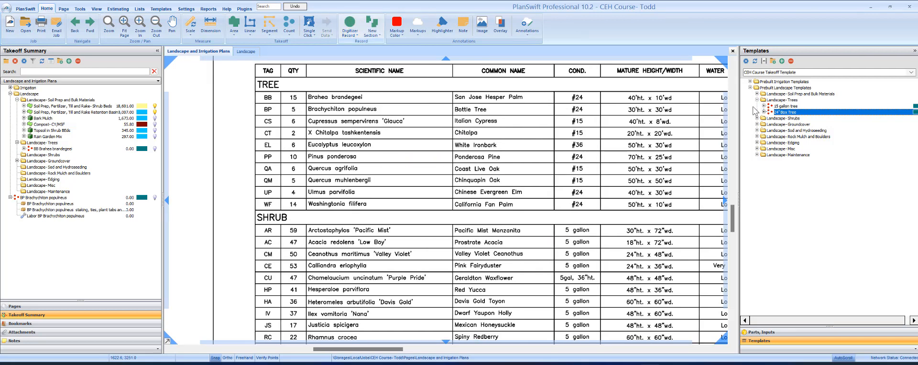
Step: Create a CS Cupressus 'Glauca' count item from the 15 gallon tree template without counting any trees
click(797, 106)
click(744, 105)
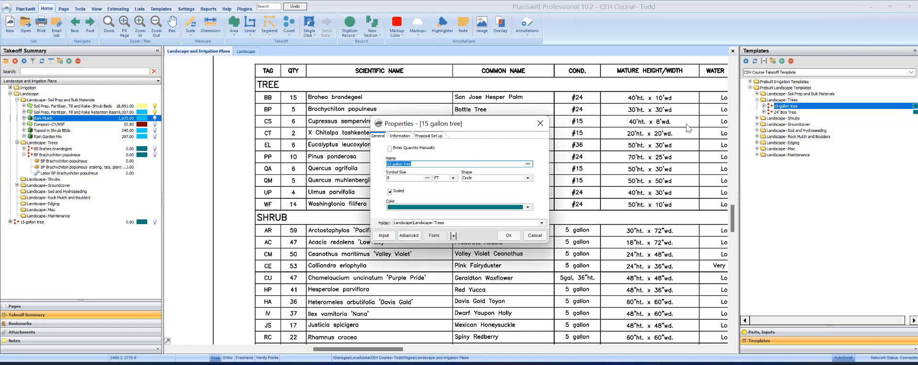
drag(472, 128, 392, 148)
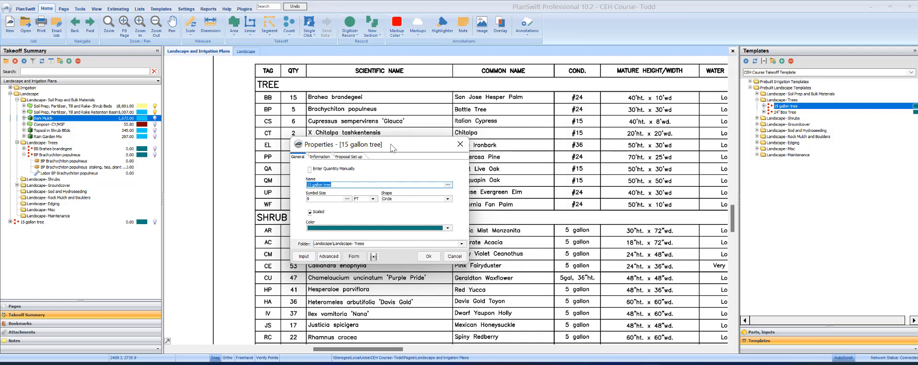
text(CS)
text(Cupressus 'Glauca)
click(428, 257)
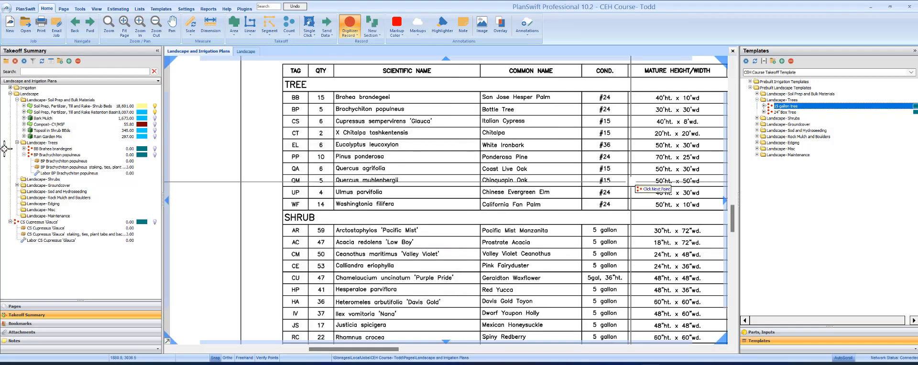
key(Escape)
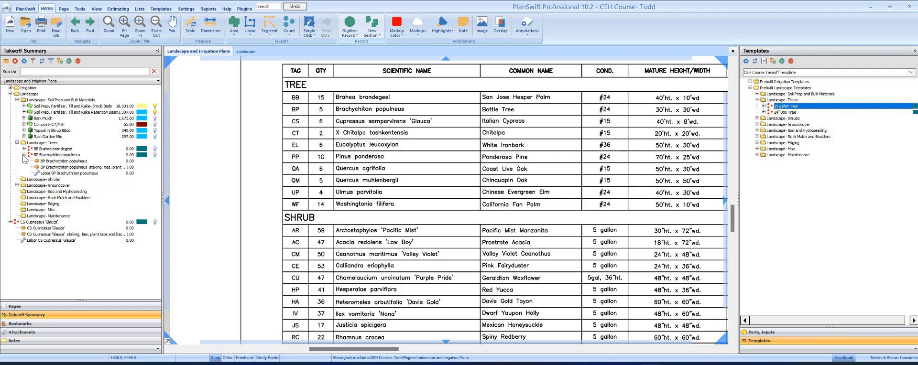
click(23, 155)
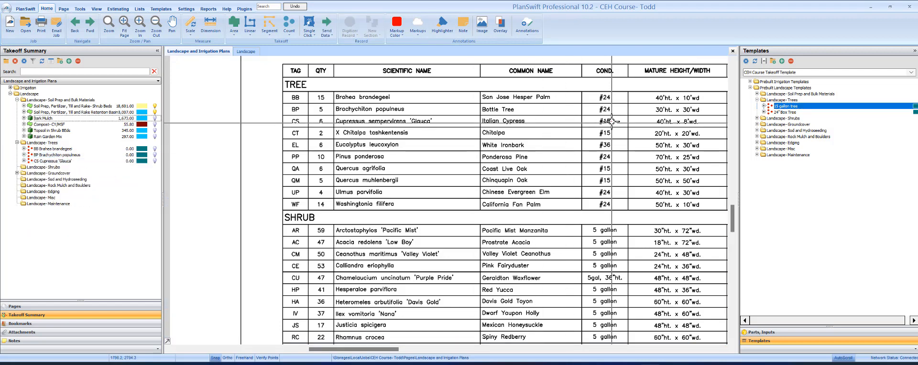
Step: Duplicate the CS Cupressus 'Glauca' item and rename the copy CT Chitalpa
ctrl+click(755, 112)
drag(755, 112, 61, 165)
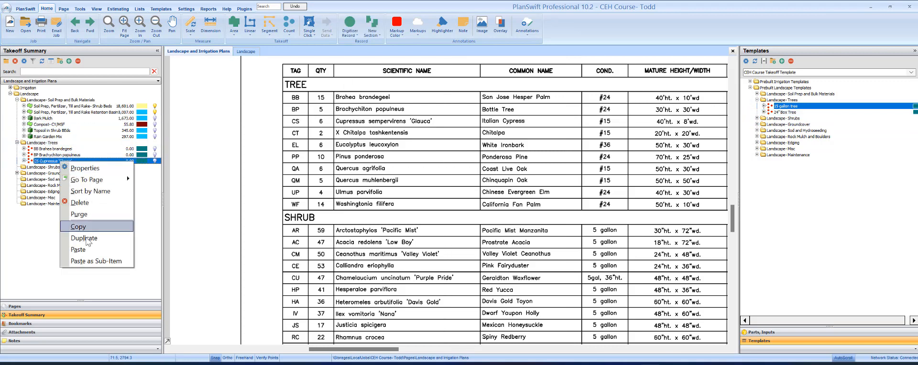
click(84, 238)
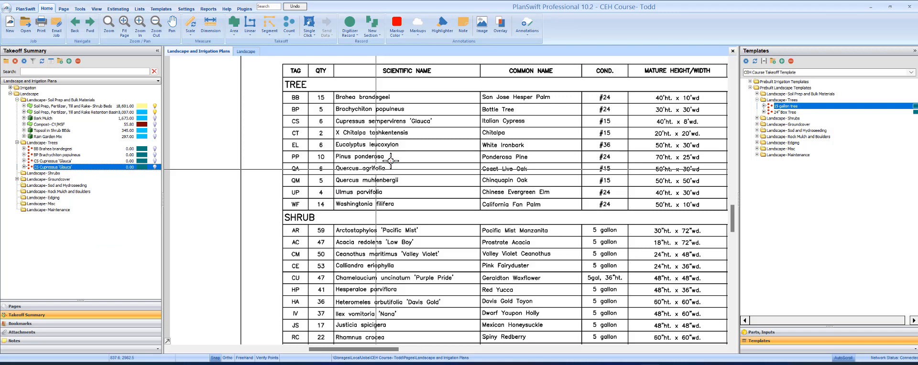
text(CT Chitalpa)
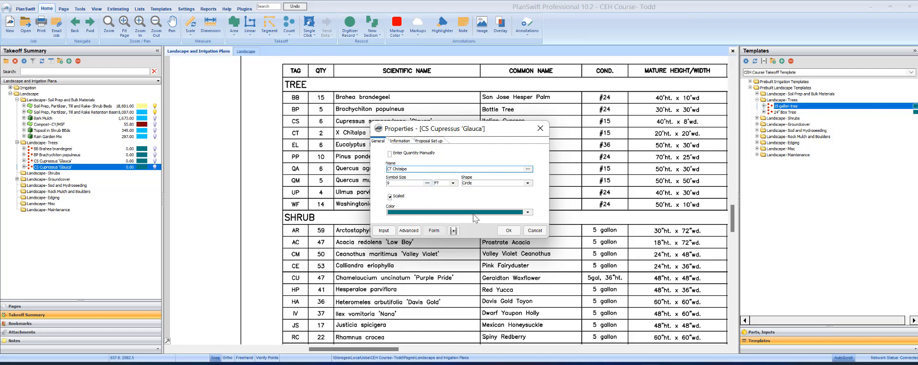
click(508, 231)
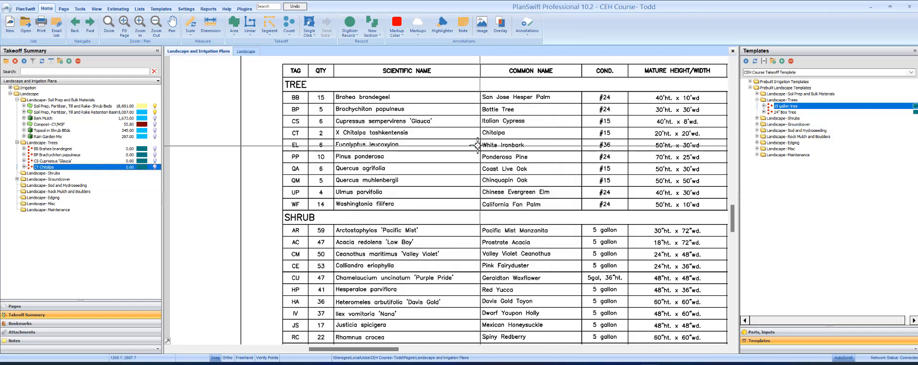
Step: Create the EL- Eucalyptus 36" box item with material cost 350, extra cost 25 and a 3-person crew
double_click(784, 112)
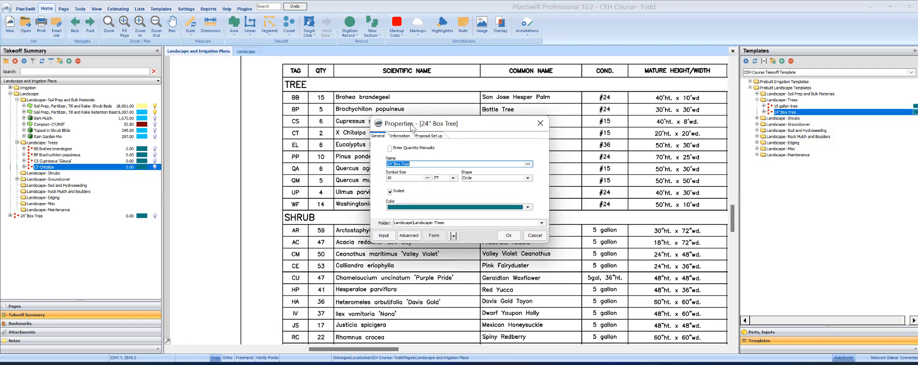
mouse_move(404, 124)
mouse_down()
mouse_move(375, 152)
mouse_move(332, 163)
mouse_move(344, 163)
mouse_up()
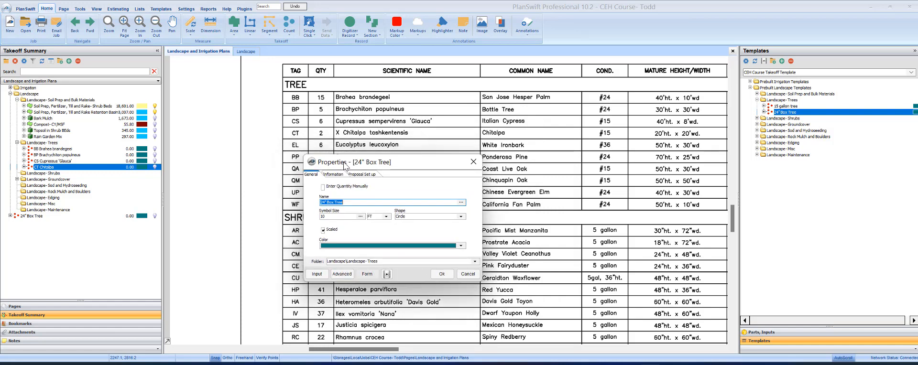
text(EL - Eucalyptus 36" box)
click(333, 175)
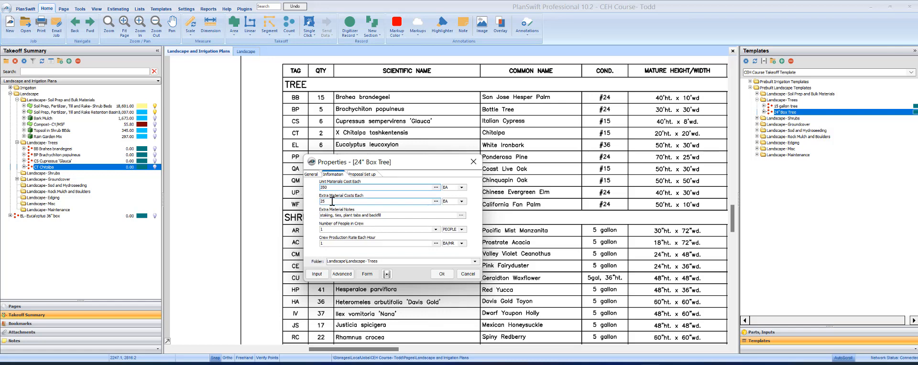
click(322, 230)
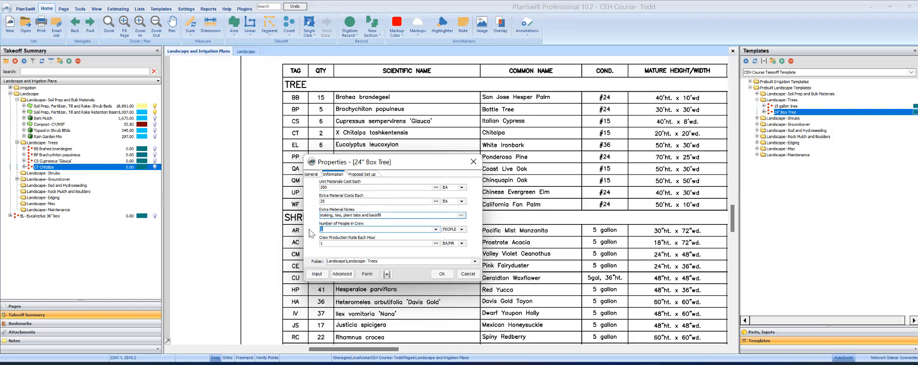
text(3)
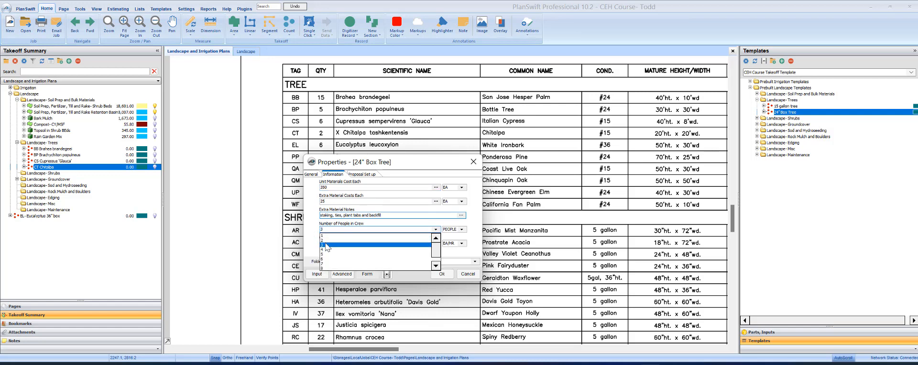
click(324, 244)
click(328, 242)
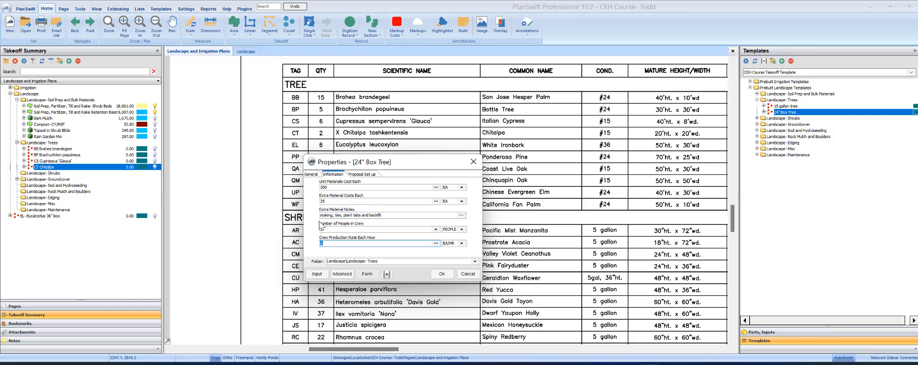
click(441, 274)
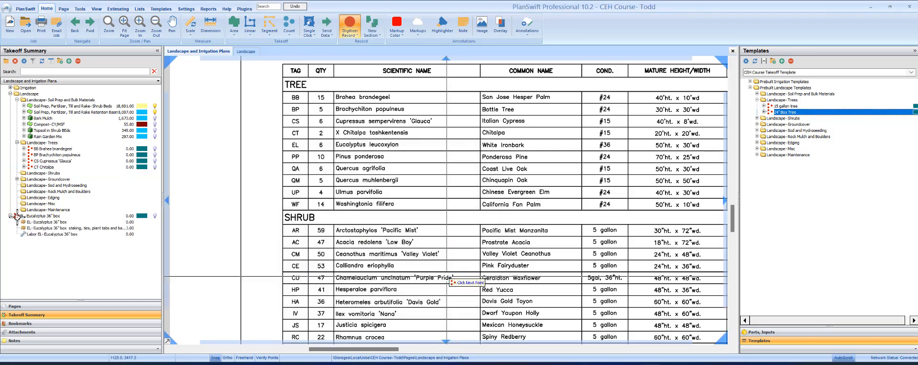
Step: Append 24" box to the BB Brahea brandegeei name and set its symbol size to 9
click(24, 173)
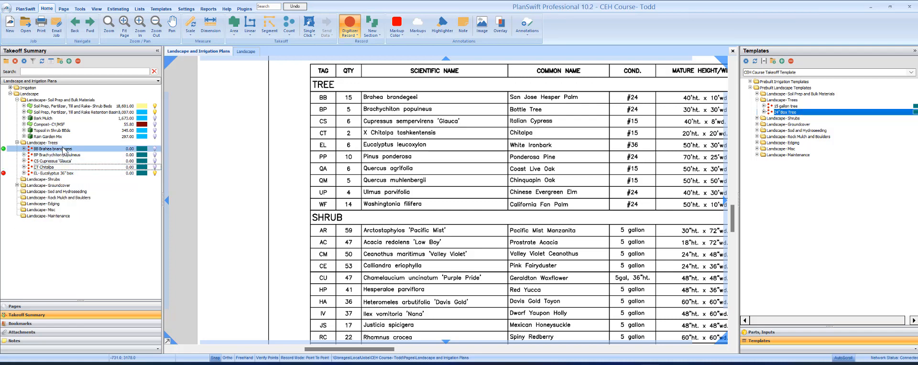
click(66, 149)
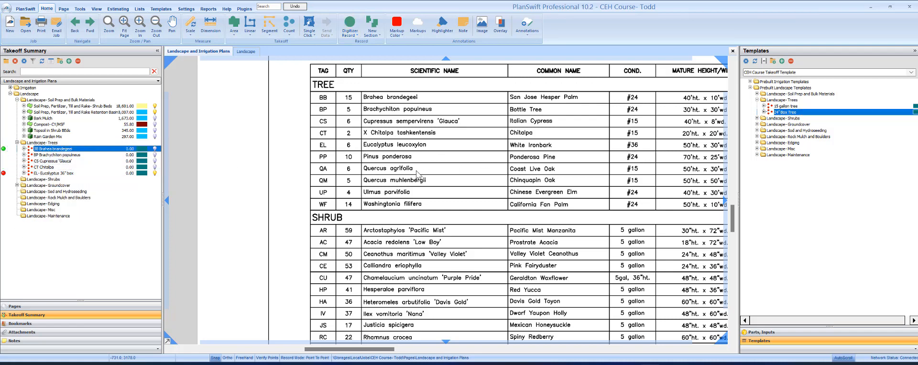
click(429, 169)
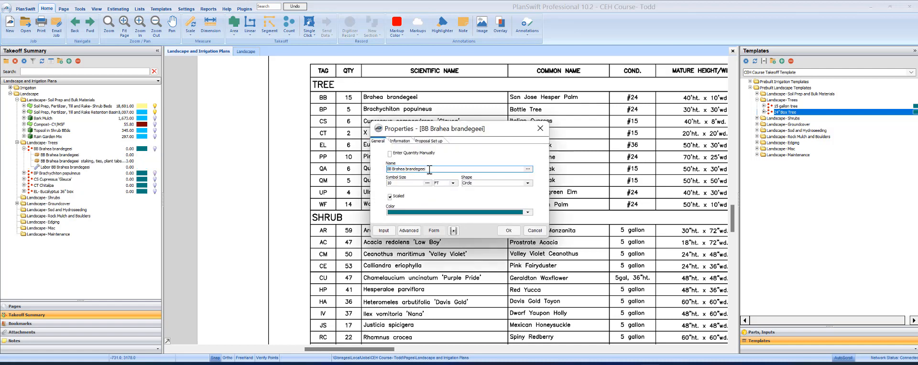
key(Tab)
text(b)
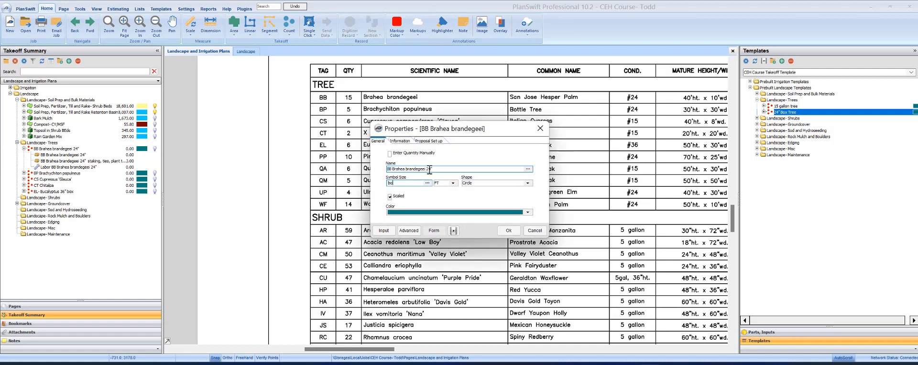
drag(417, 184, 360, 179)
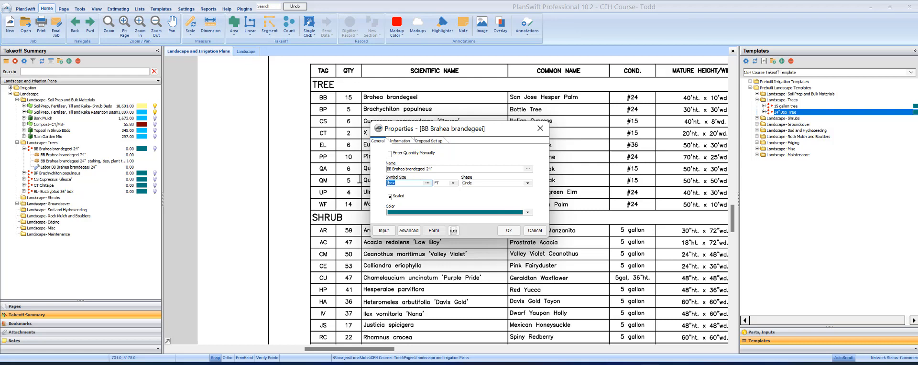
text(9)
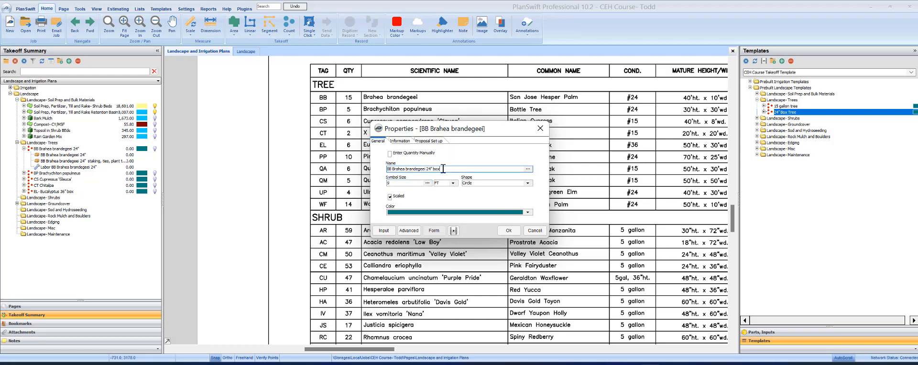
click(510, 232)
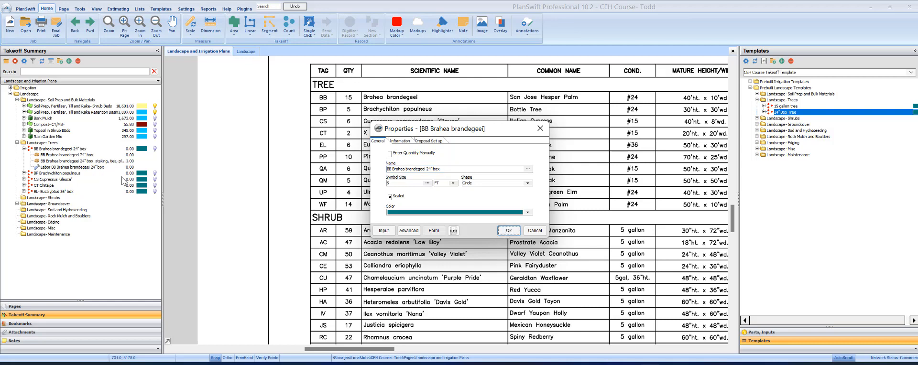
click(508, 231)
Step: Append 24" box to the BP Brachychiton populneus item name
click(54, 174)
double_click(53, 174)
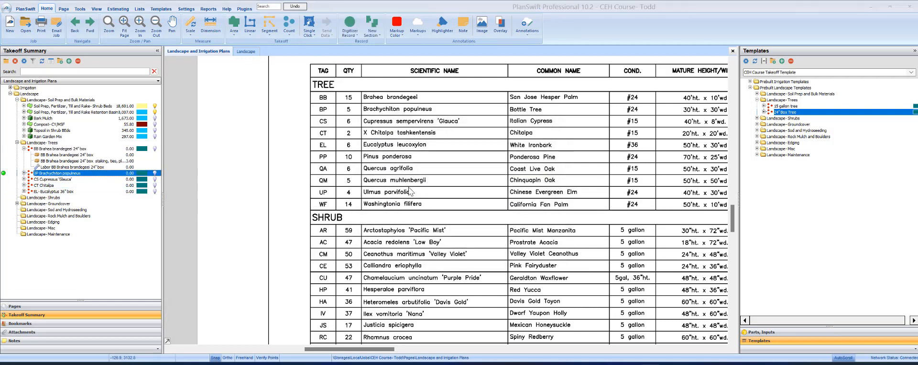
click(449, 169)
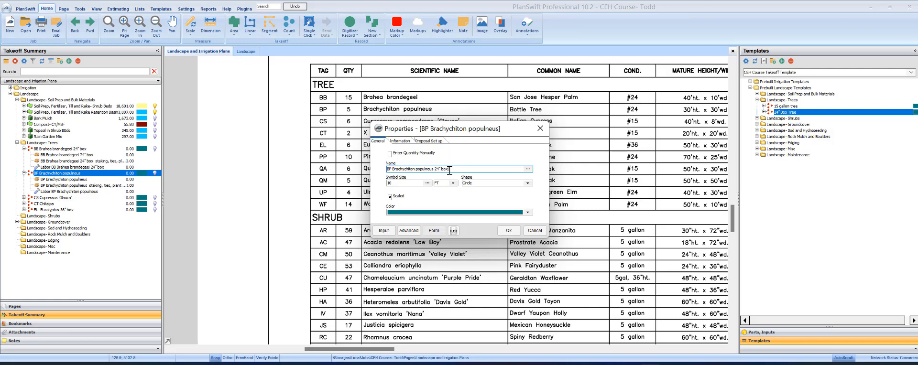
text(24" box)
click(509, 230)
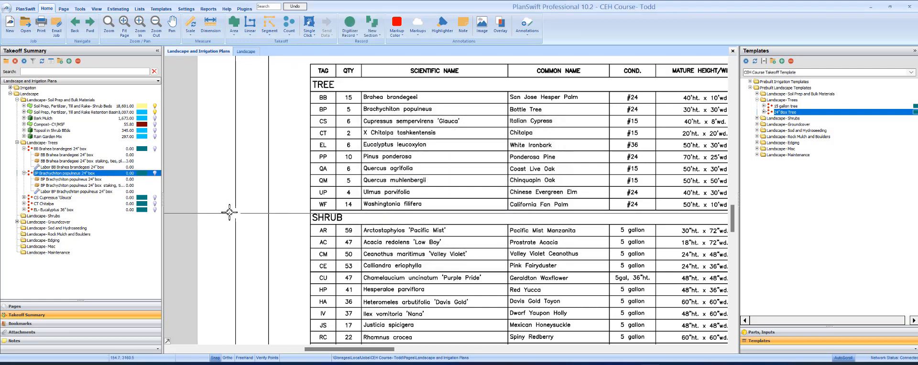
Step: Append 15 gallon to the CS Cupressus 'Glauca' and CT Chitalpa item names
double_click(84, 198)
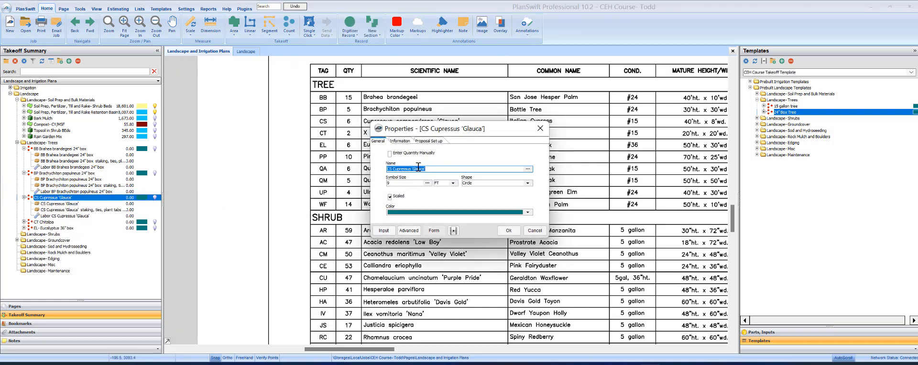
click(436, 168)
click(509, 230)
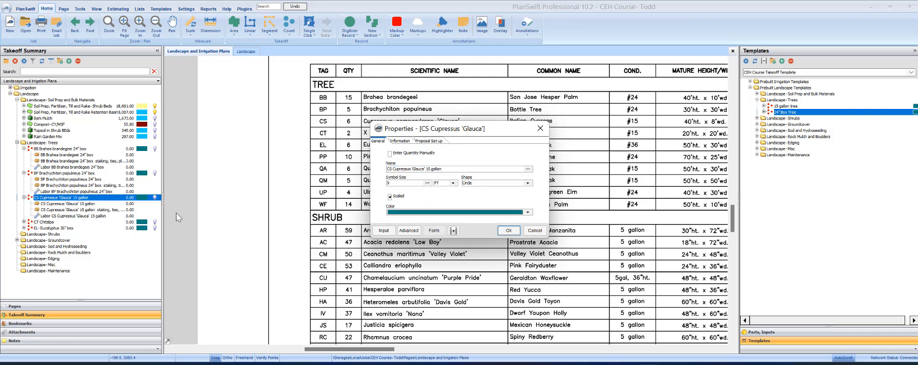
click(70, 223)
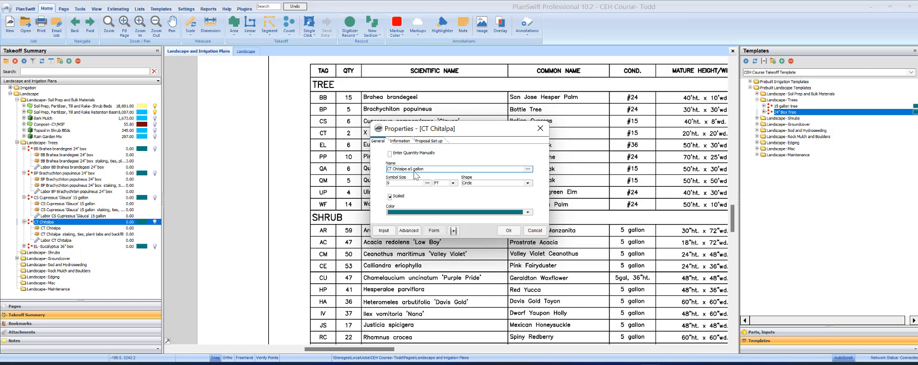
key(Tab)
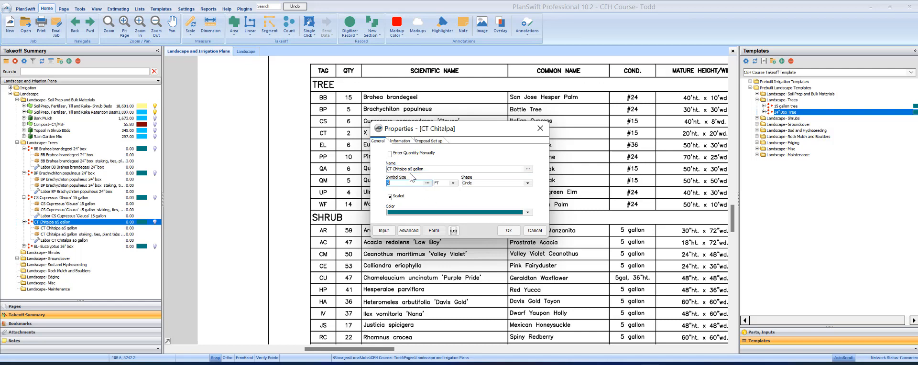
click(410, 168)
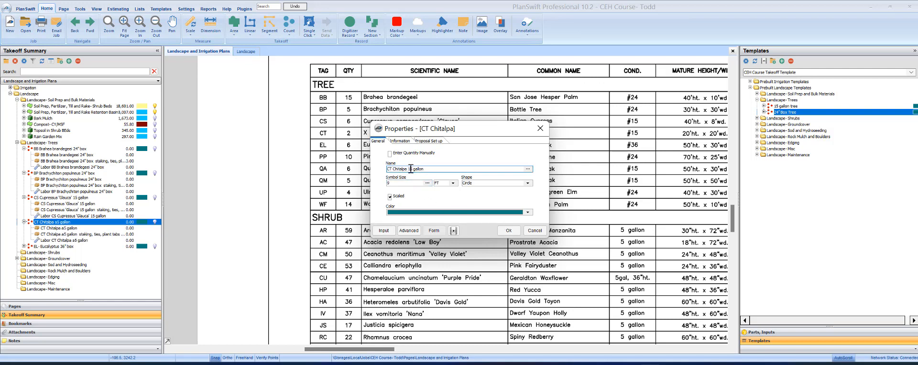
click(510, 232)
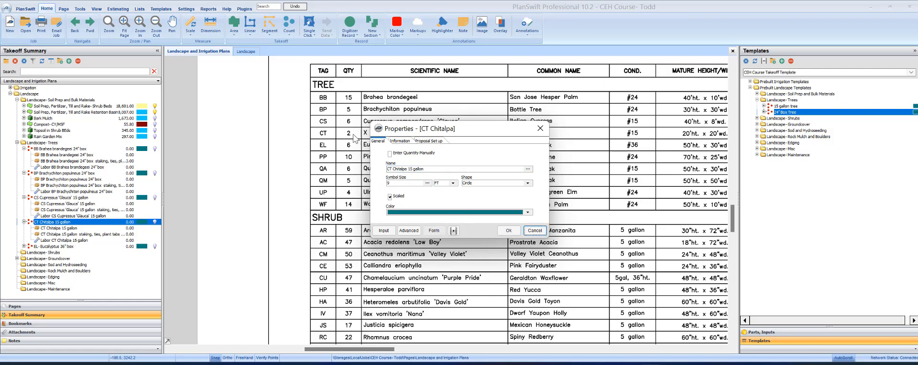
click(509, 230)
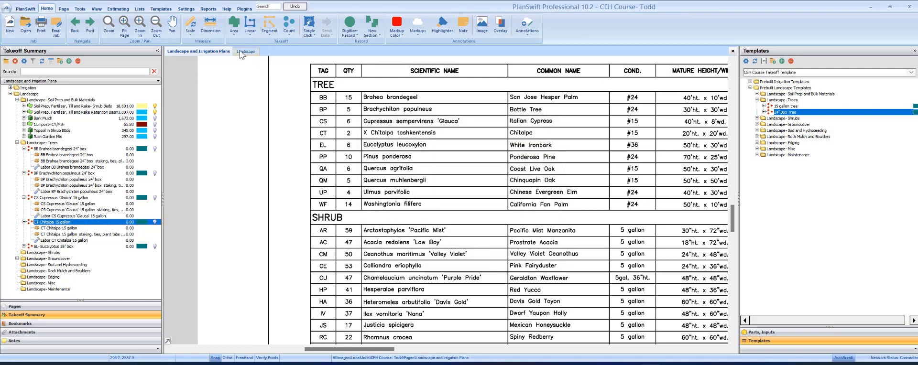
Step: On the Landscape page, count one BP Brachychiton 24" box tree near the (1)AC label
click(245, 52)
click(398, 169)
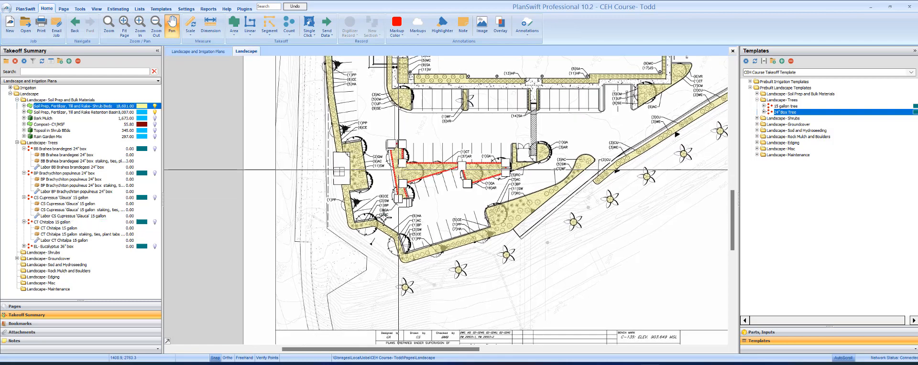
scroll(384, 215, up, 3)
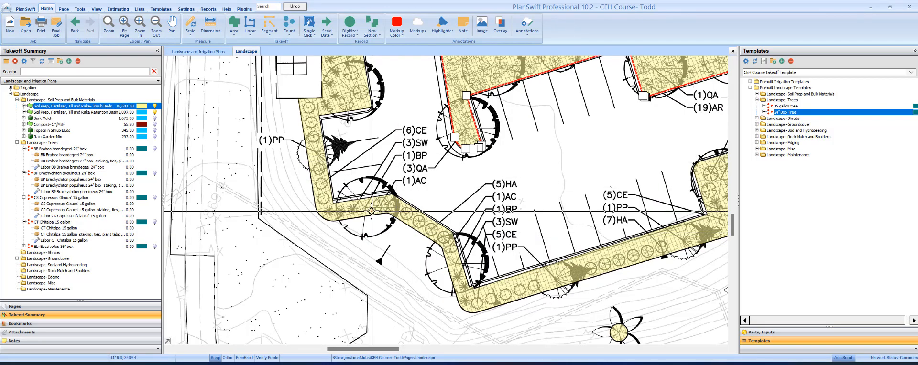
click(417, 268)
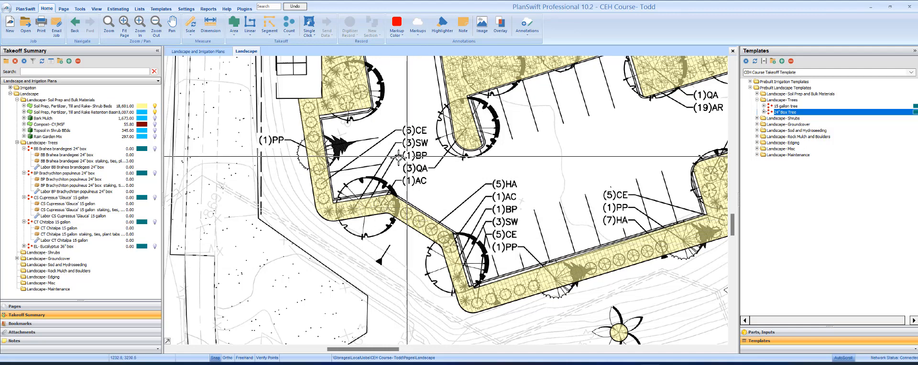
click(9, 175)
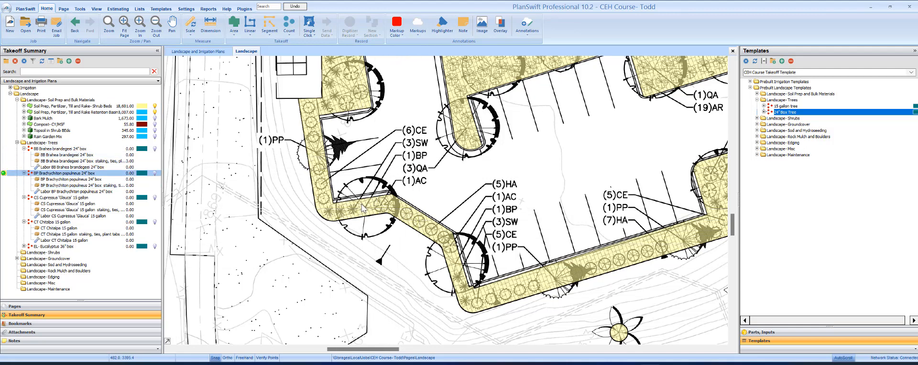
click(4, 173)
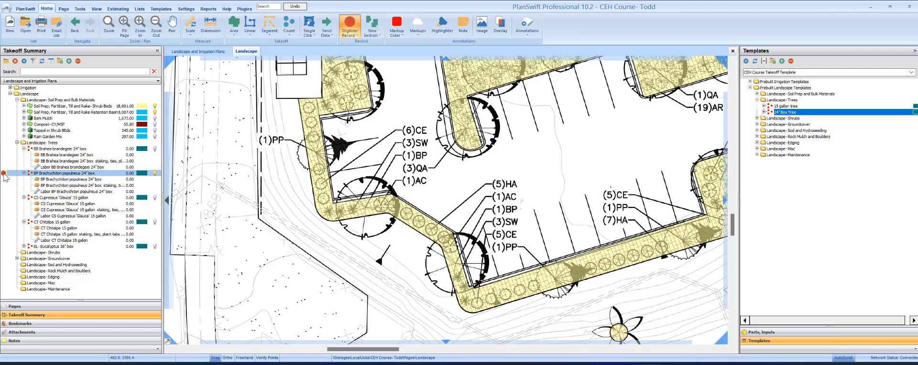
click(364, 206)
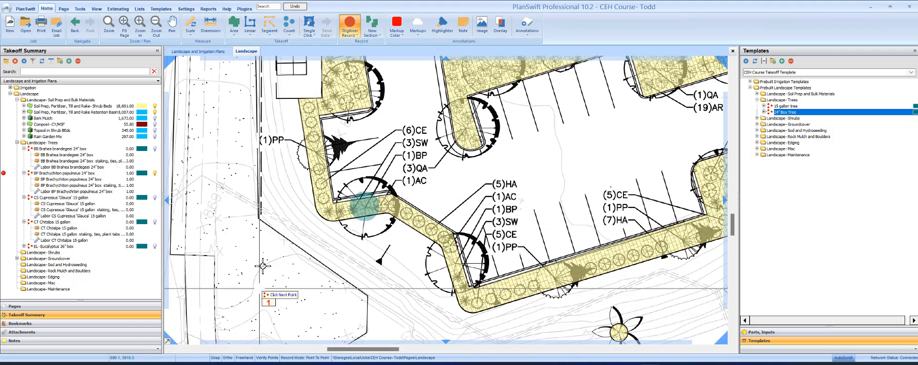
click(351, 20)
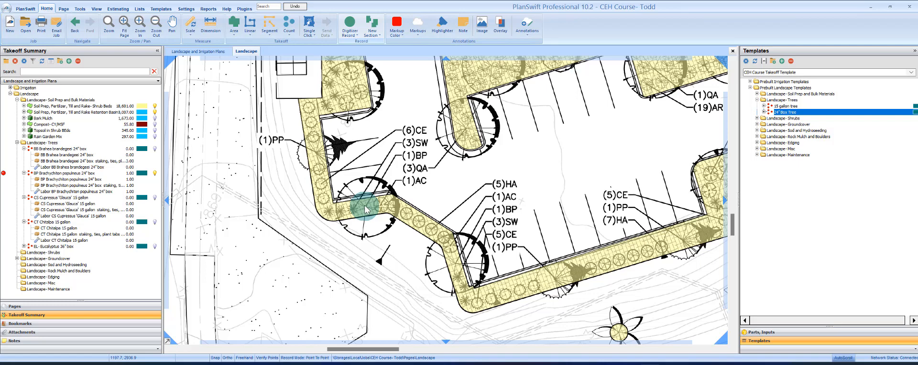
Step: Move the BP count marker to the tree's centre and set its symbol size to 20
scroll(366, 208, up, 4)
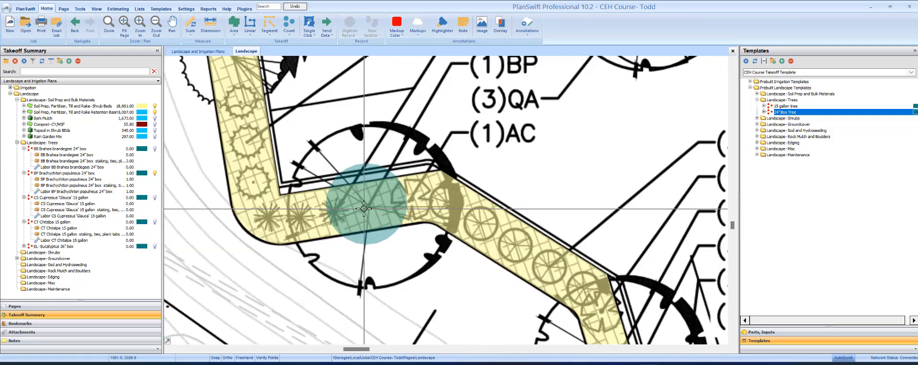
click(373, 223)
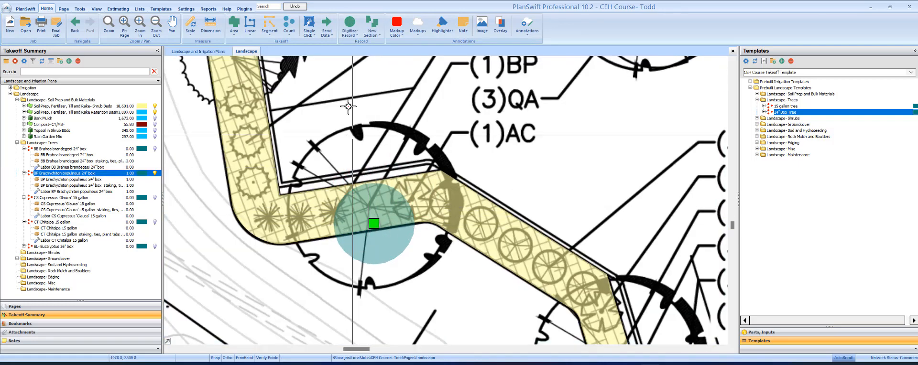
drag(374, 223, 370, 207)
right_click(371, 209)
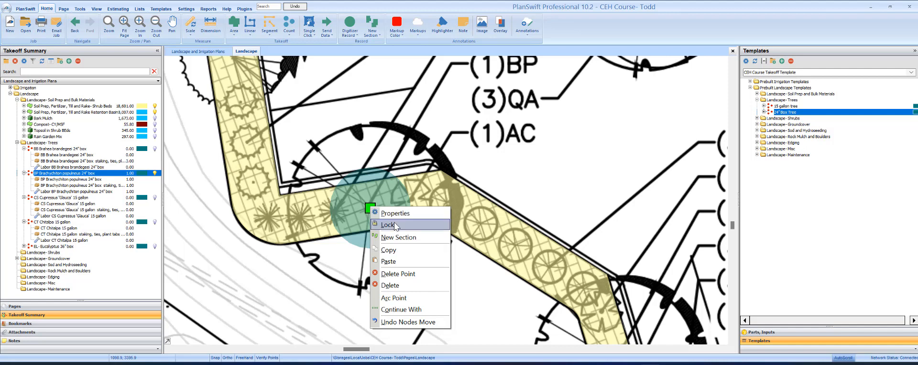
click(395, 214)
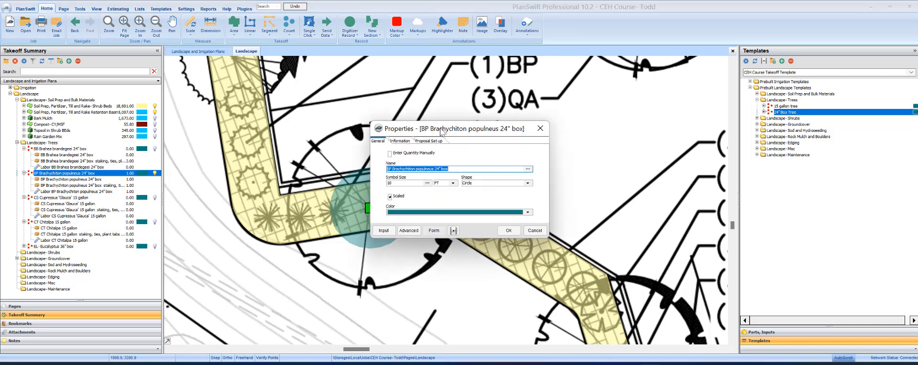
drag(479, 136, 521, 134)
drag(458, 181, 402, 180)
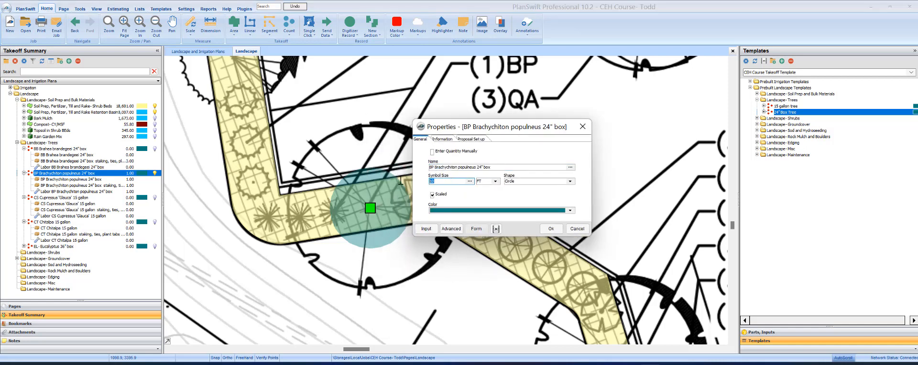
click(497, 167)
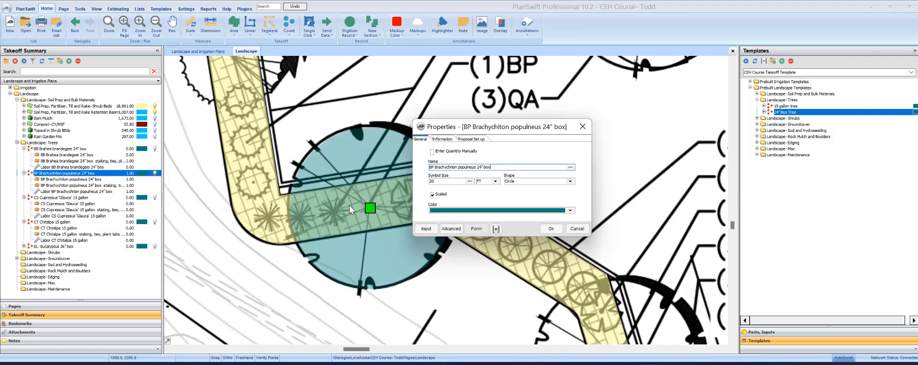
click(551, 229)
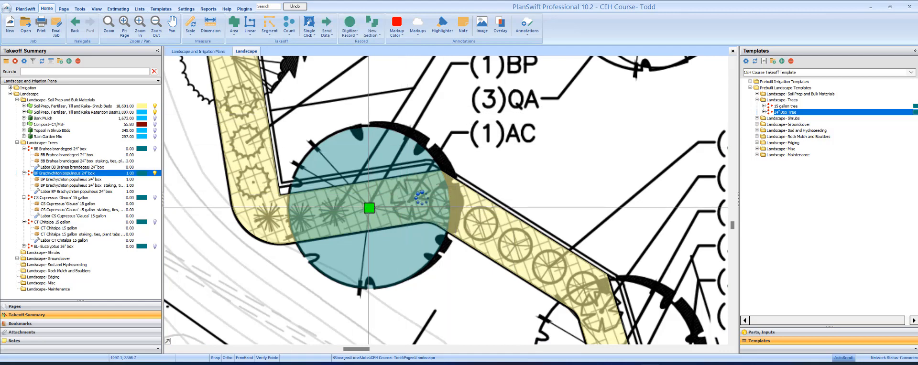
scroll(368, 207, down, 5)
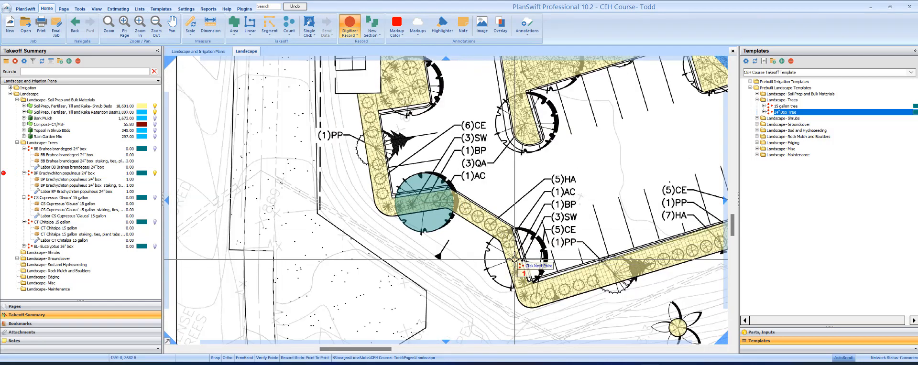
Step: Count the second, third and fourth BP Brachychiton trees around the parking lot
click(509, 259)
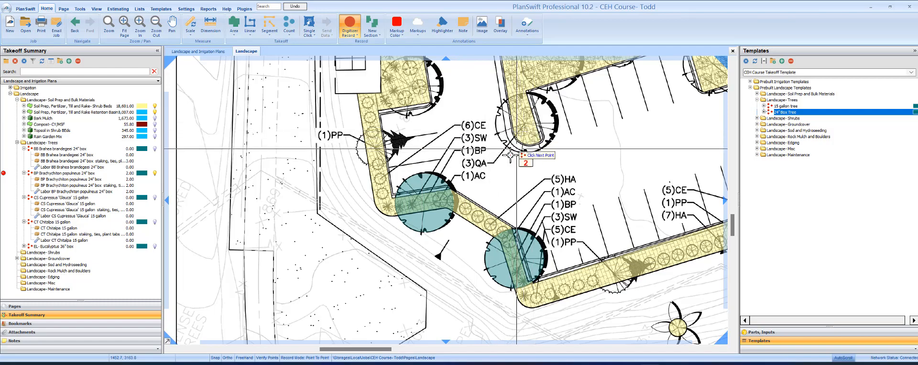
key(Up)
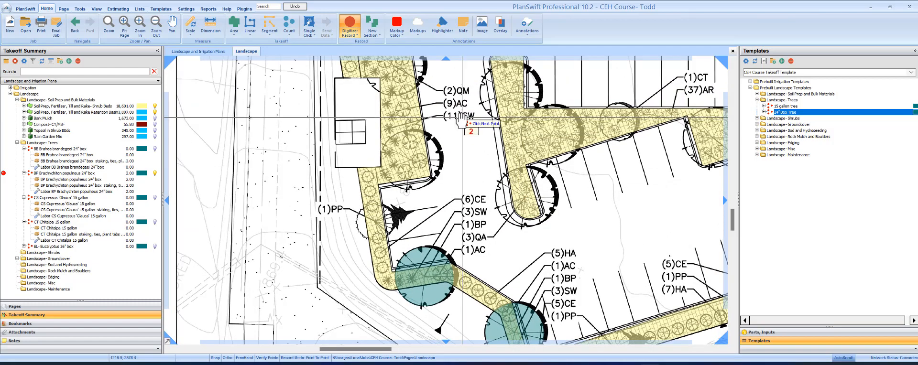
drag(446, 109, 457, 183)
drag(443, 118, 447, 279)
drag(393, 108, 405, 221)
drag(414, 71, 398, 191)
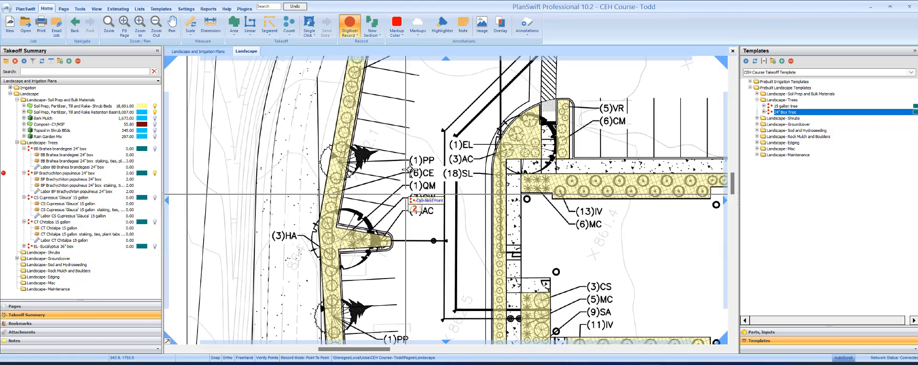
scroll(400, 168, down, 2)
drag(383, 109, 367, 210)
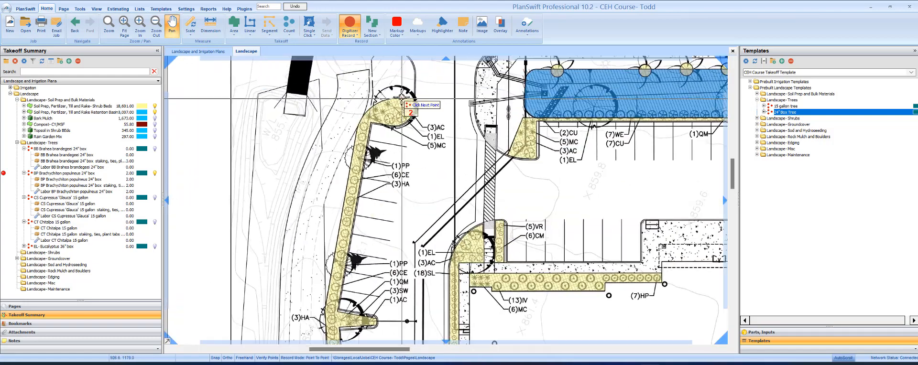
drag(715, 122, 584, 112)
drag(605, 138, 373, 141)
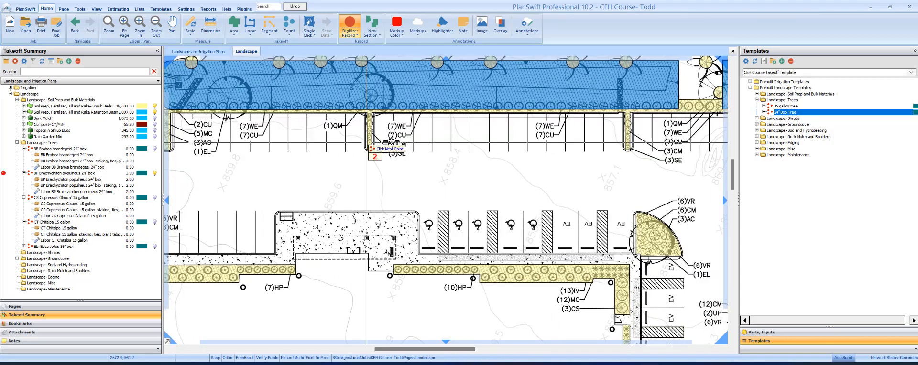
drag(705, 149, 311, 141)
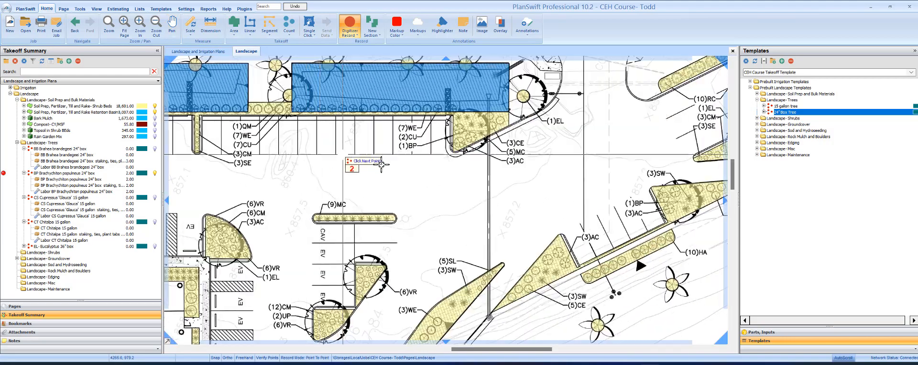
drag(442, 188, 356, 192)
drag(570, 165, 539, 127)
click(564, 161)
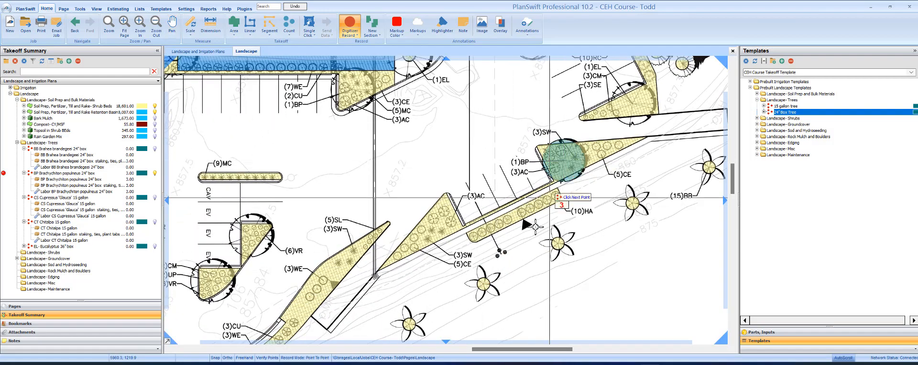
drag(566, 246, 733, 108)
drag(421, 334, 743, 121)
drag(340, 315, 588, 225)
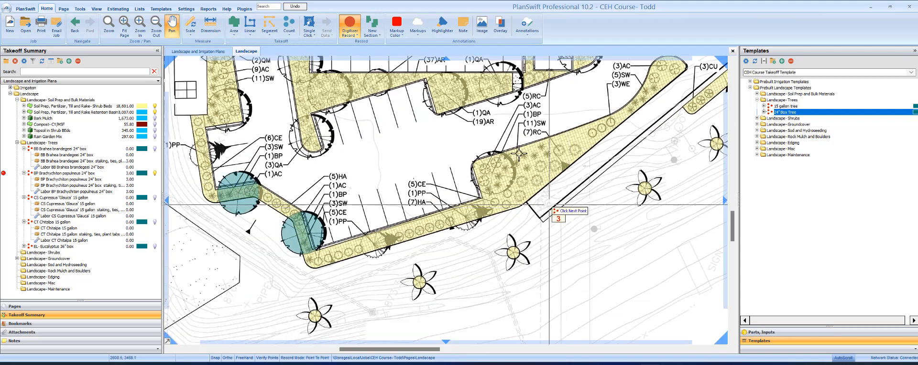
click(492, 171)
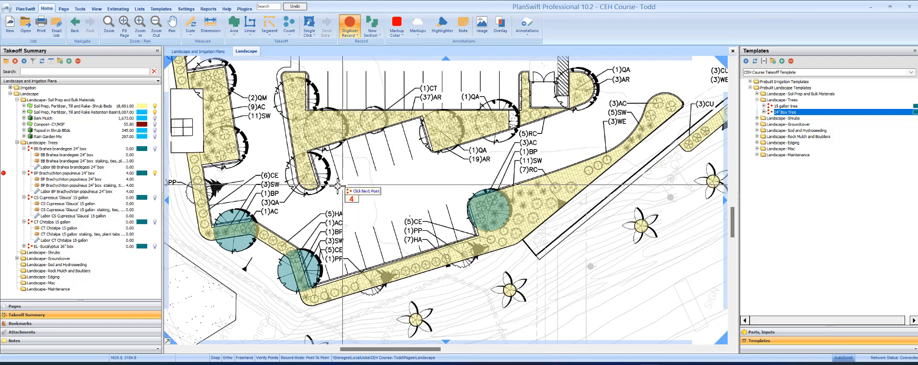
Step: Check the plan for missed trees and count the fifth BP Brachychiton tree
click(352, 30)
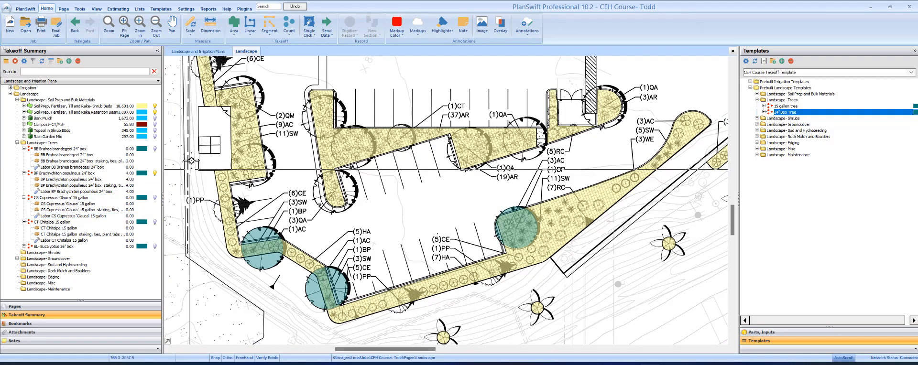
drag(245, 156, 301, 263)
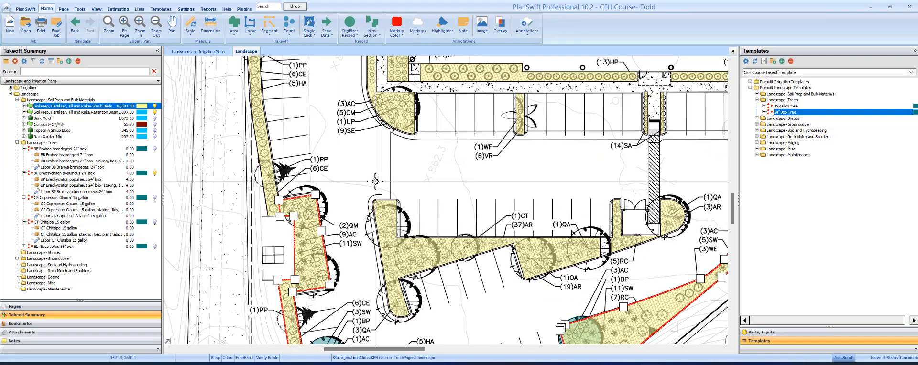
drag(368, 184, 395, 273)
drag(337, 113, 353, 247)
scroll(396, 183, down, 1)
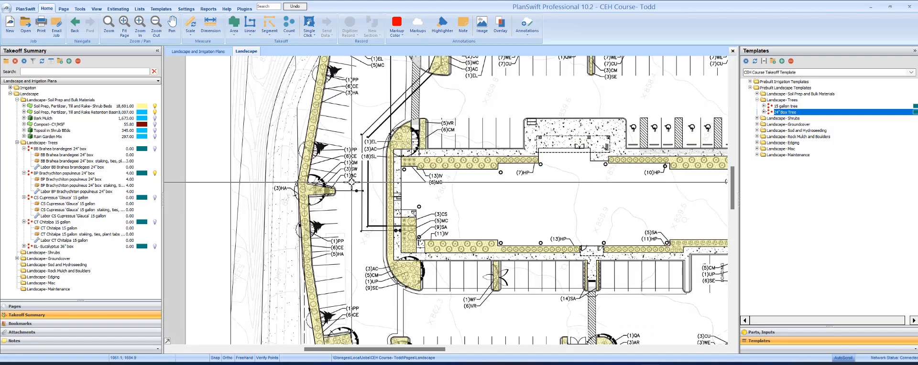
drag(421, 127, 396, 234)
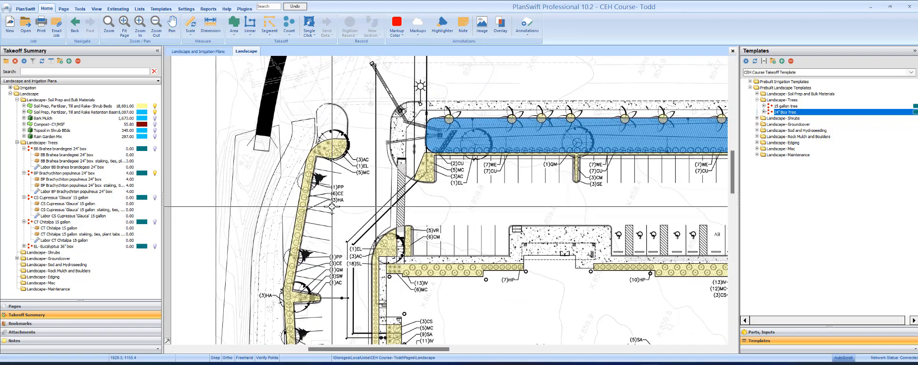
drag(506, 172, 279, 153)
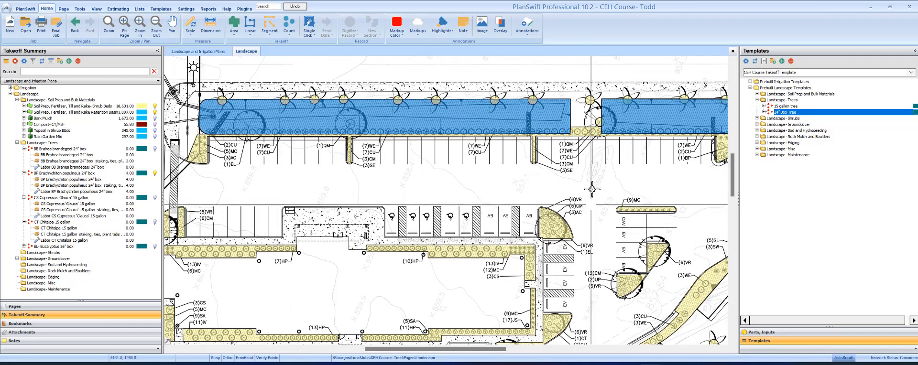
drag(593, 171, 382, 162)
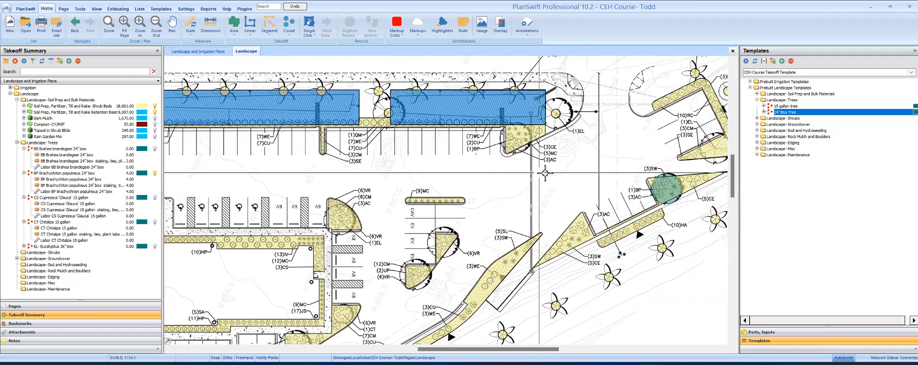
drag(572, 162, 547, 162)
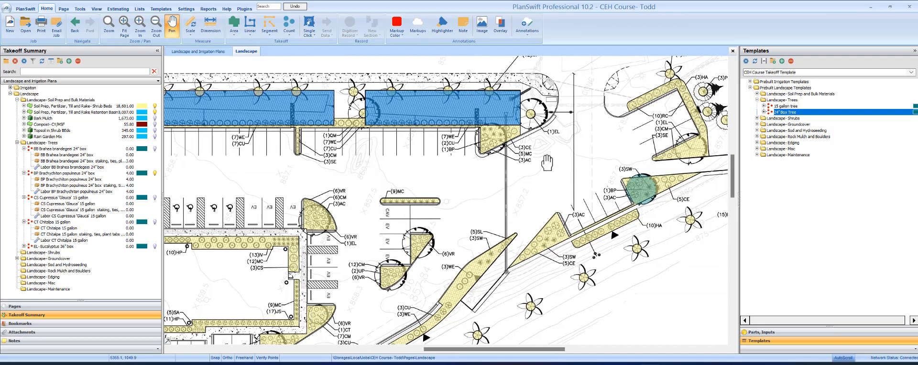
click(641, 188)
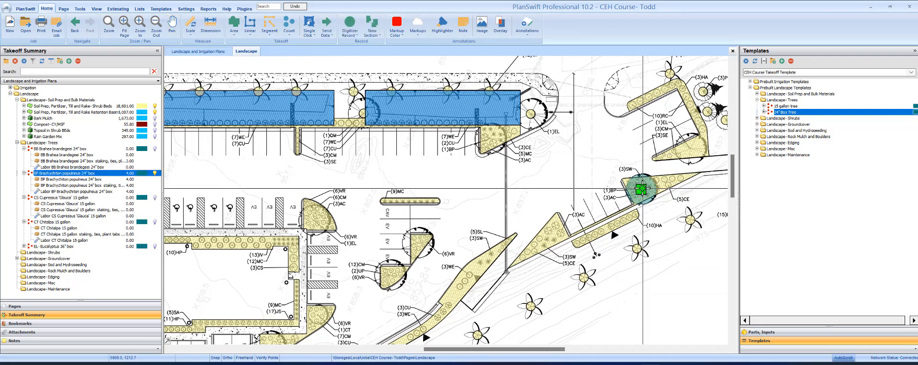
key(r)
click(490, 140)
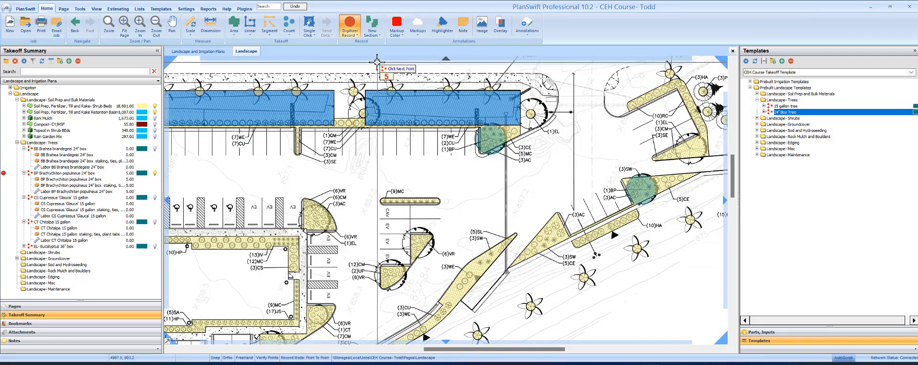
key(r)
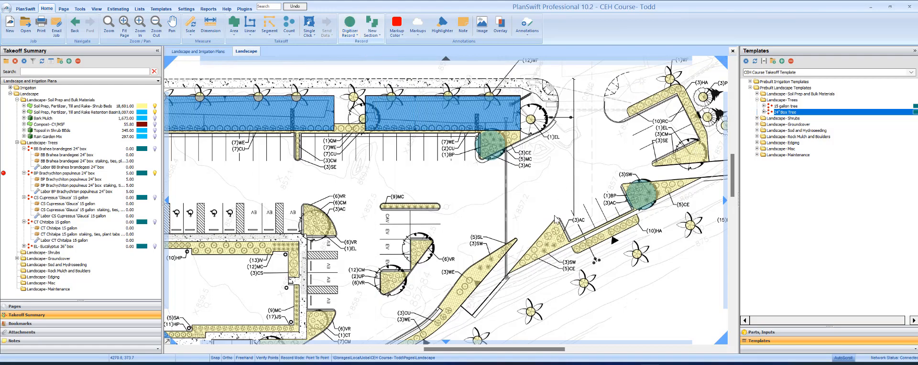
Step: Count one CT Chitalpa 15 gallon tree at the (1)CT label
drag(539, 270, 668, 106)
scroll(478, 179, up, 2)
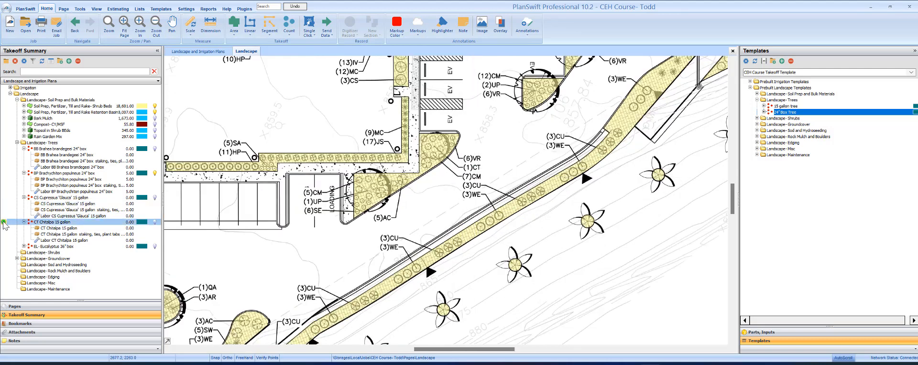
click(435, 148)
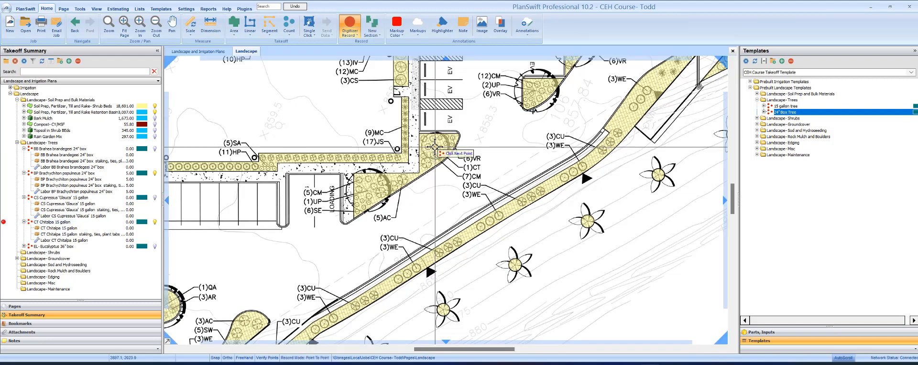
click(435, 148)
scroll(434, 148, up, 4)
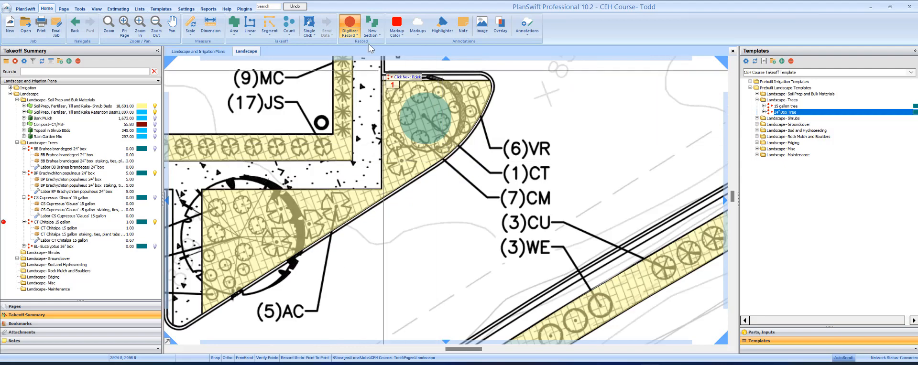
click(349, 19)
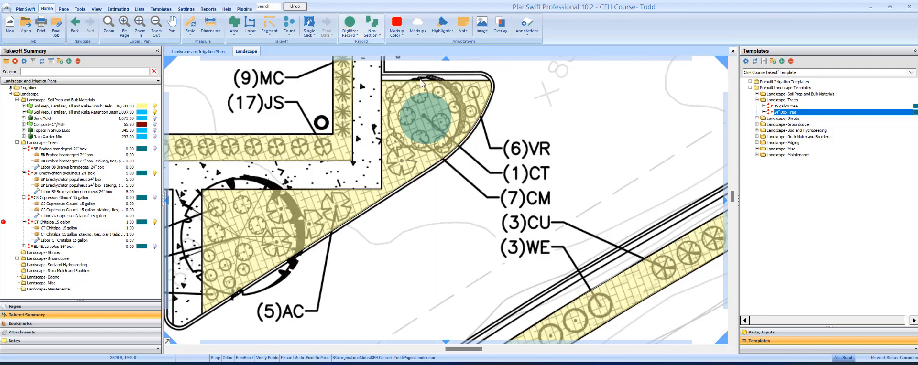
click(423, 113)
Step: Give the CT Chitalpa 15 gallon count a size-14 symbol in the saved teal custom colour
right_click(423, 113)
click(442, 117)
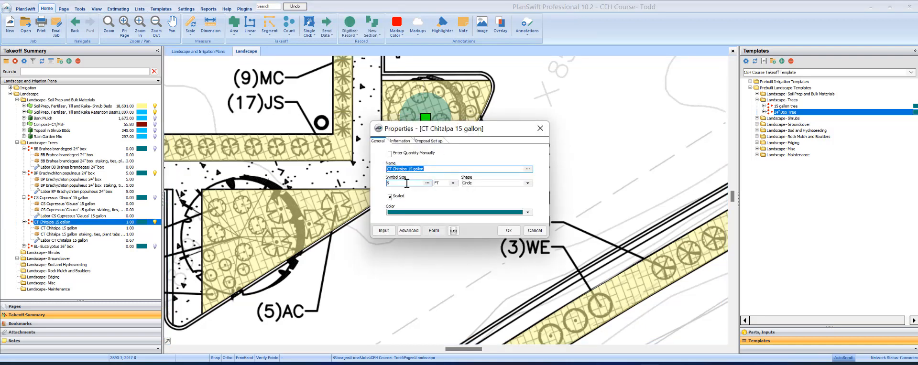
drag(404, 184, 380, 186)
text(1)
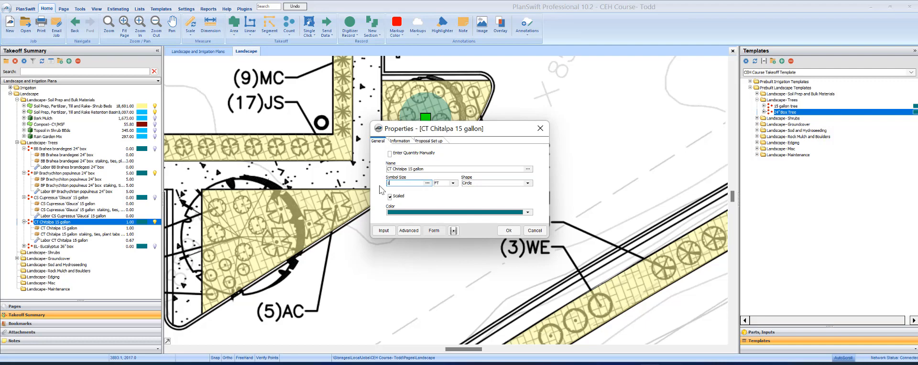
text(4)
click(497, 169)
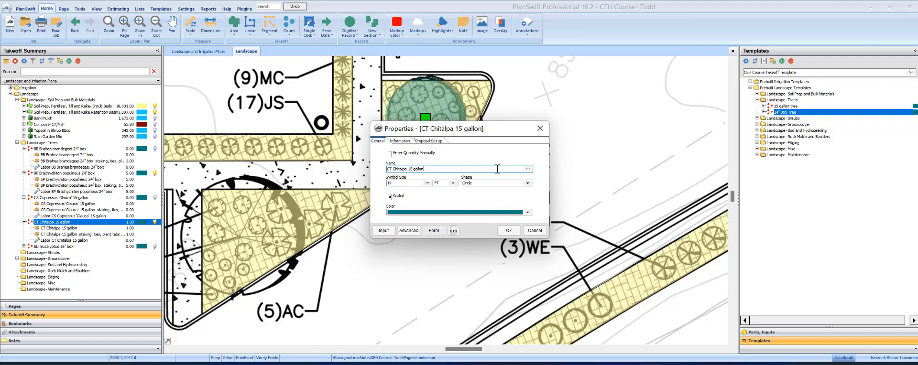
click(527, 212)
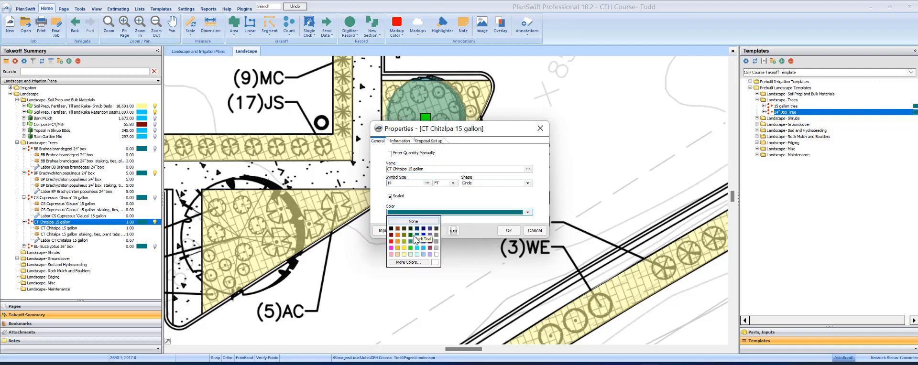
click(408, 262)
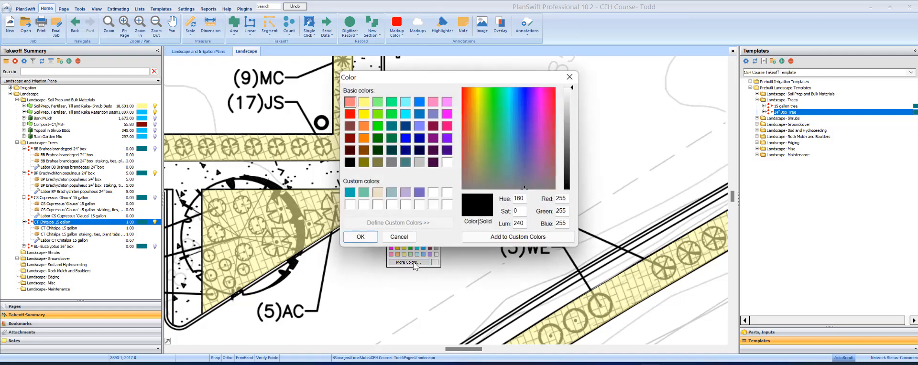
click(349, 193)
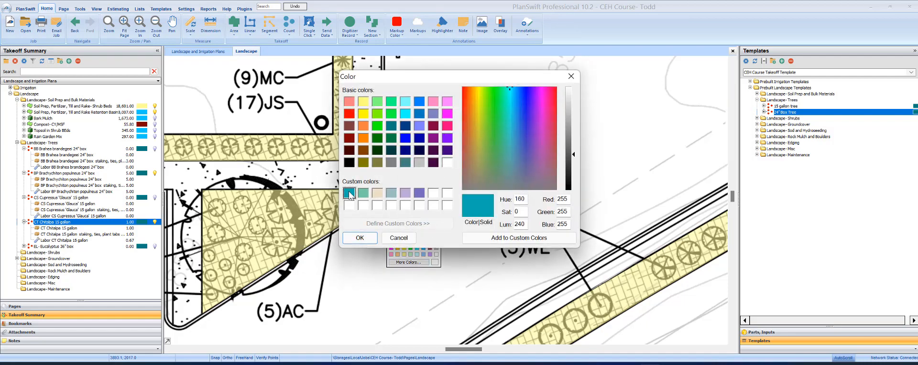
click(359, 237)
click(508, 230)
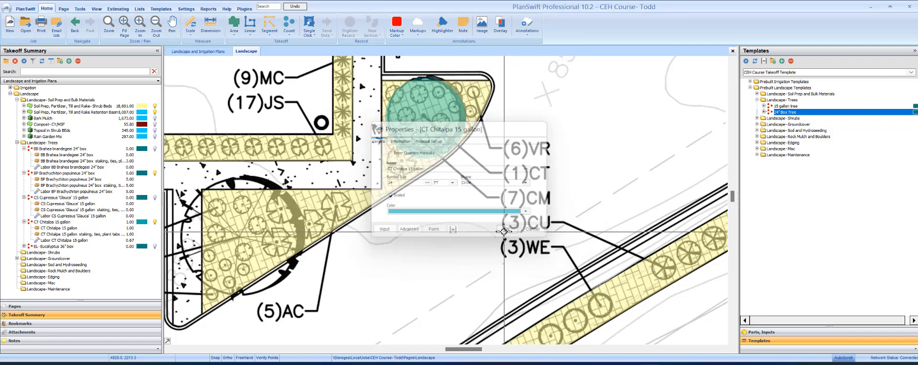
Step: Recolour the Chitalpa tree count to orange from its Properties colour list
click(427, 116)
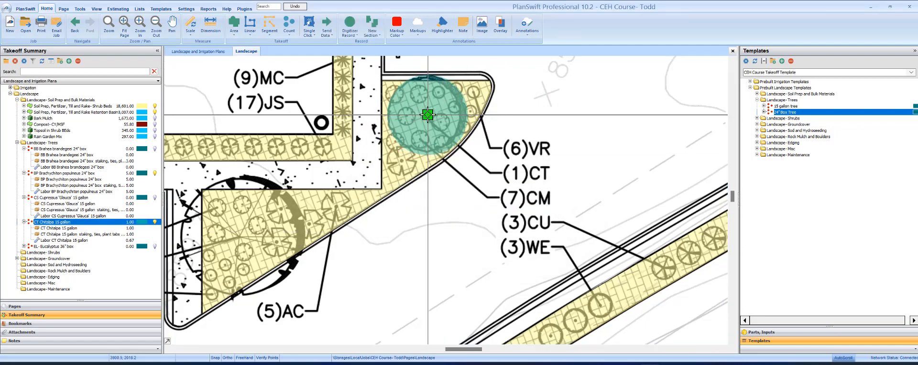
right_click(427, 115)
click(452, 122)
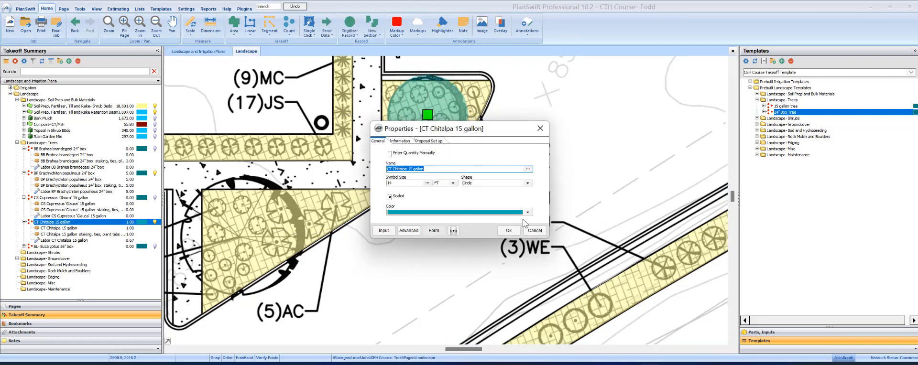
click(527, 213)
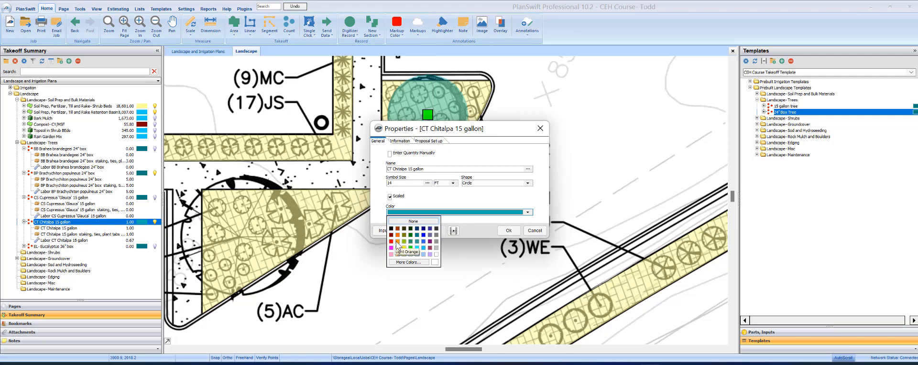
click(397, 241)
Step: Apply the orange colour to the Chitalpa count and review it on the plan
click(509, 229)
scroll(530, 216, down, 3)
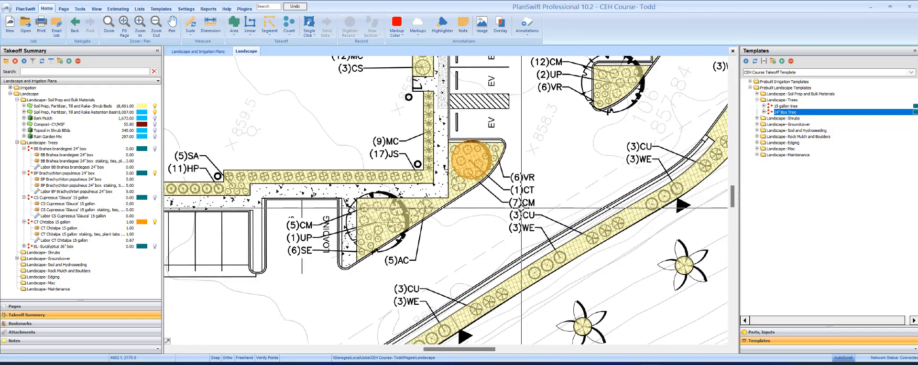
scroll(537, 172, down, 1)
drag(533, 167, 516, 212)
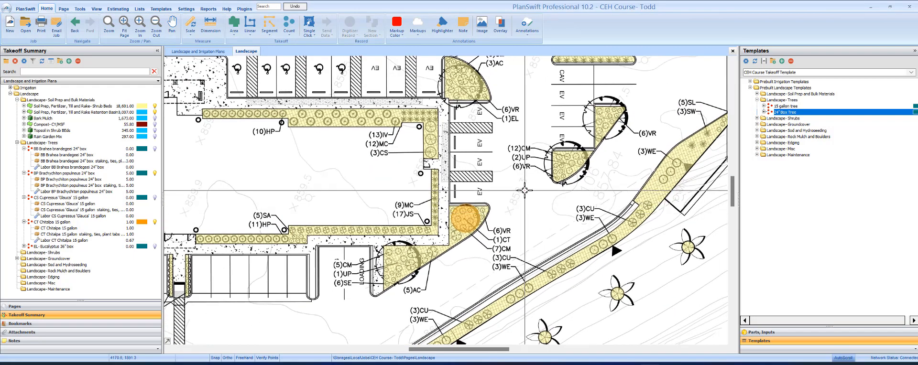
drag(531, 169, 527, 179)
Step: Bring up the tree schedule on the Landscape and Irrigation Plans page
scroll(507, 181, down, 3)
drag(483, 239, 534, 172)
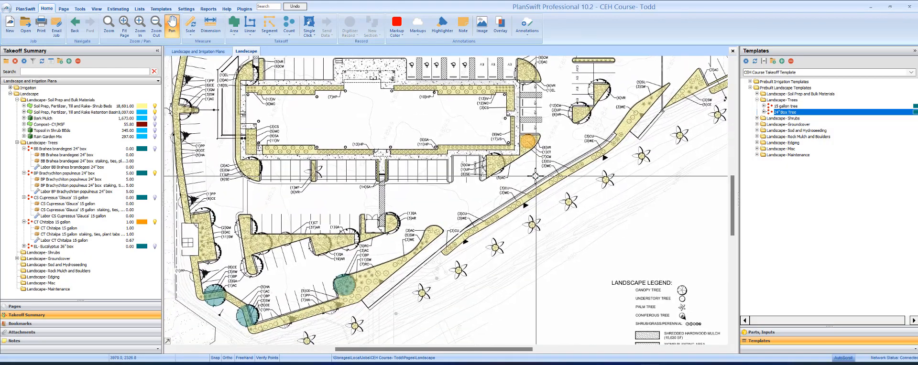
drag(344, 170, 507, 269)
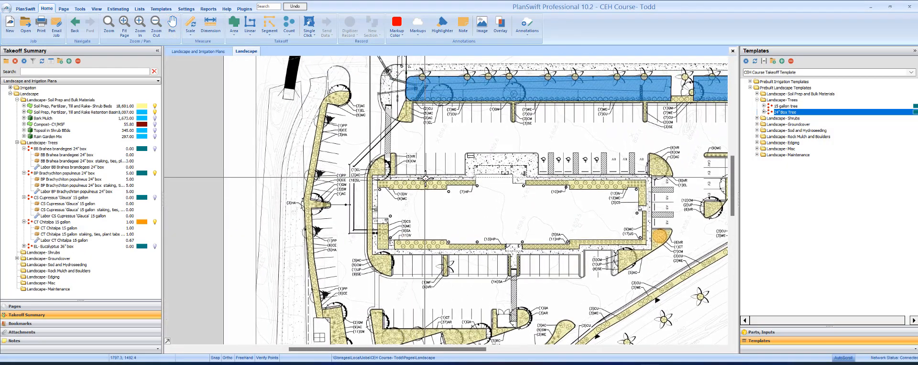
scroll(474, 183, up, 4)
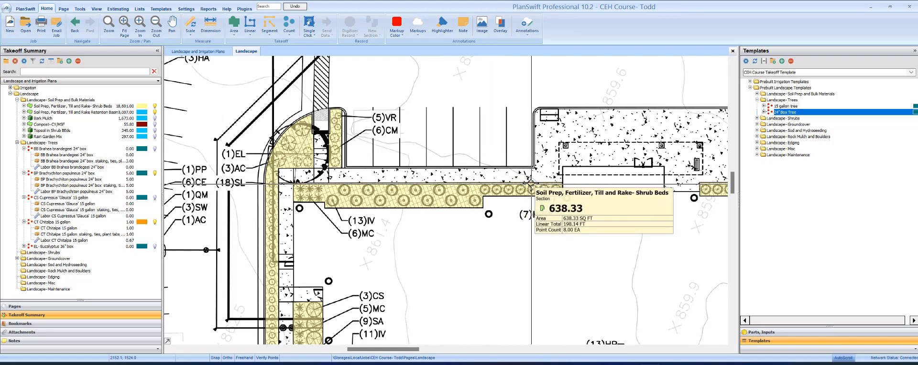
click(198, 51)
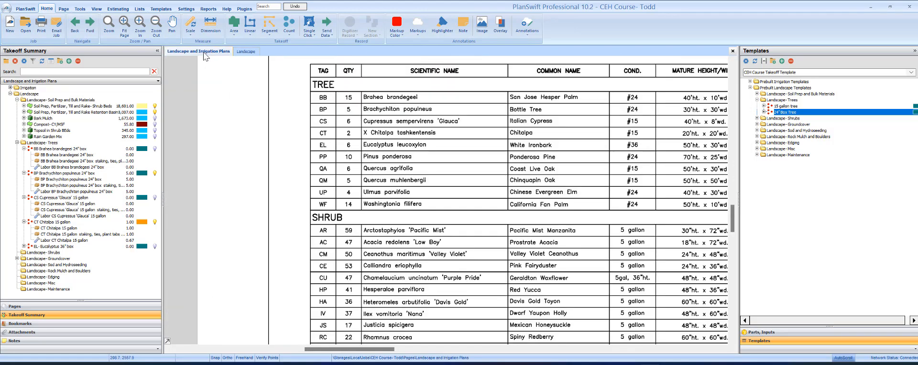
Step: Review the shrub counts, list the 1, 2, 5 and 15 Gallon Shrub templates, and return to the Landscape plan
scroll(459, 153, down, 3)
scroll(356, 263, down, 3)
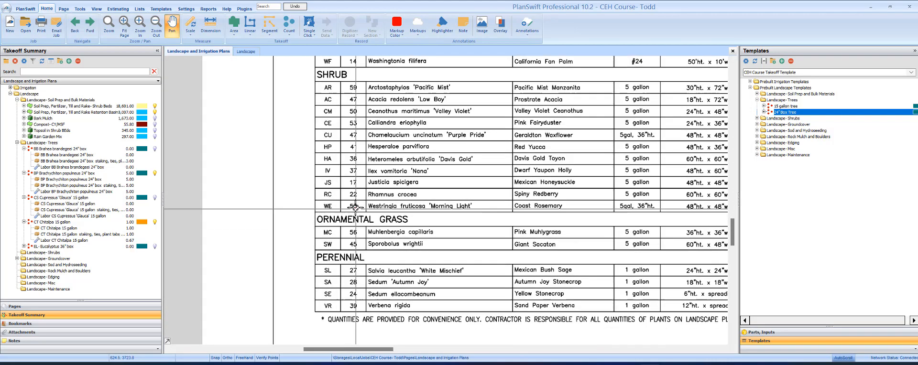
click(756, 118)
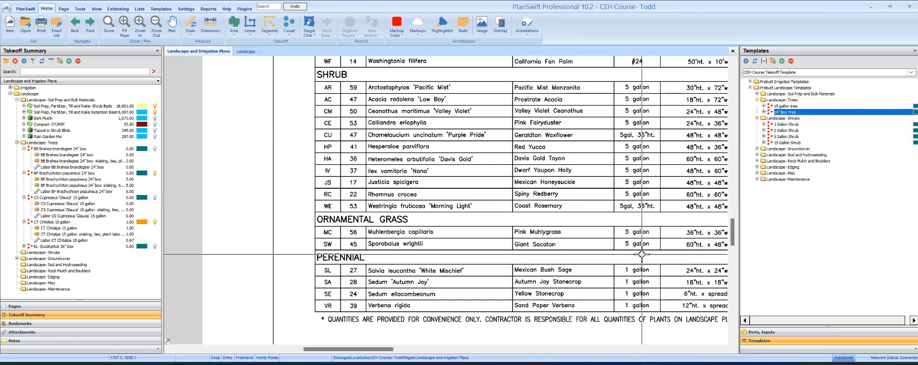
drag(640, 251, 603, 229)
click(245, 52)
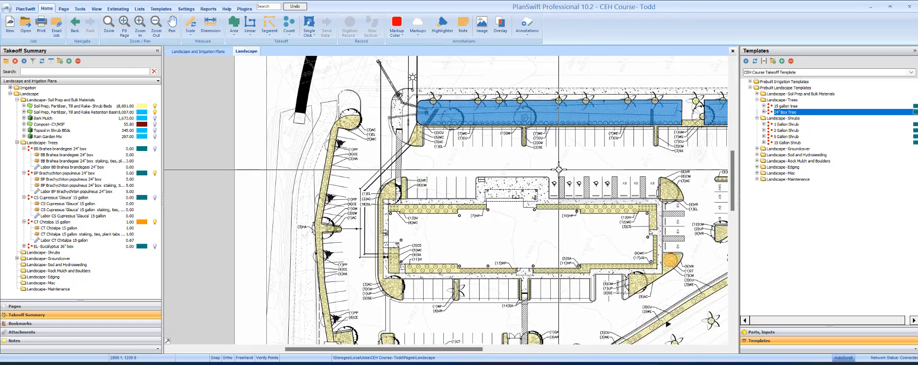
drag(662, 171, 387, 90)
drag(518, 208, 669, 134)
drag(406, 156, 531, 188)
drag(465, 102, 441, 167)
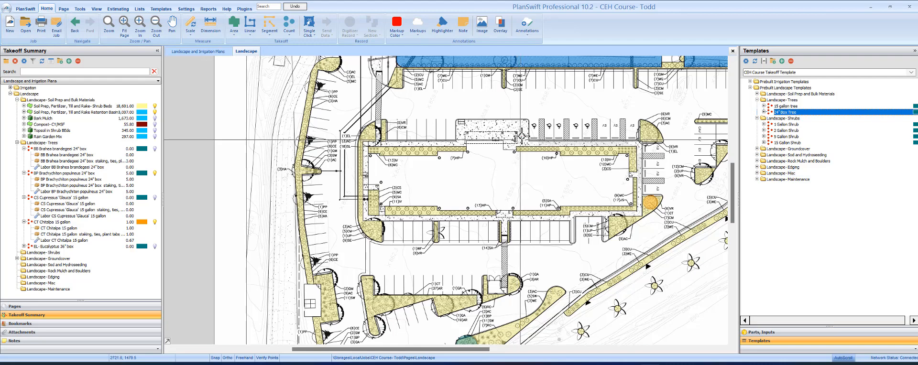
drag(515, 134, 476, 174)
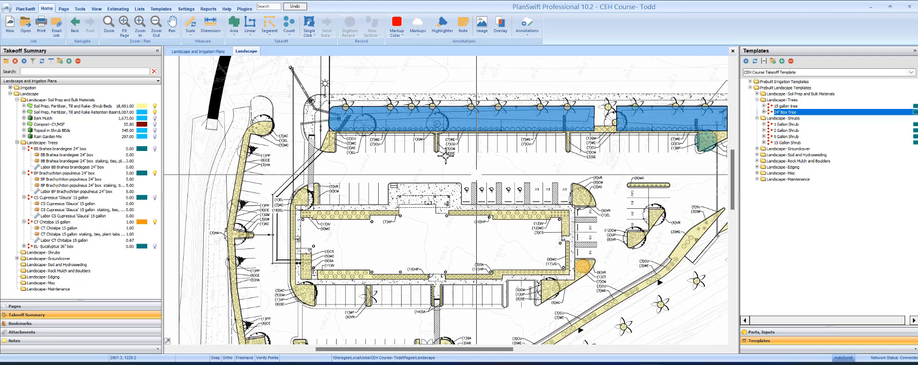
drag(517, 156, 460, 157)
drag(604, 160, 506, 148)
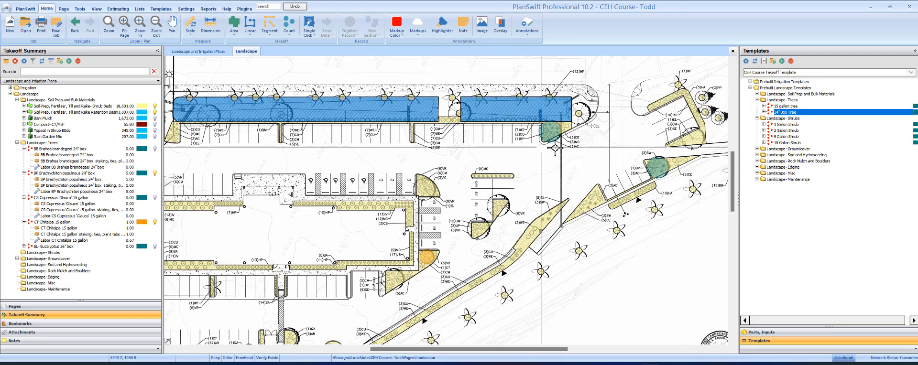
scroll(584, 126, up, 1)
scroll(586, 125, down, 1)
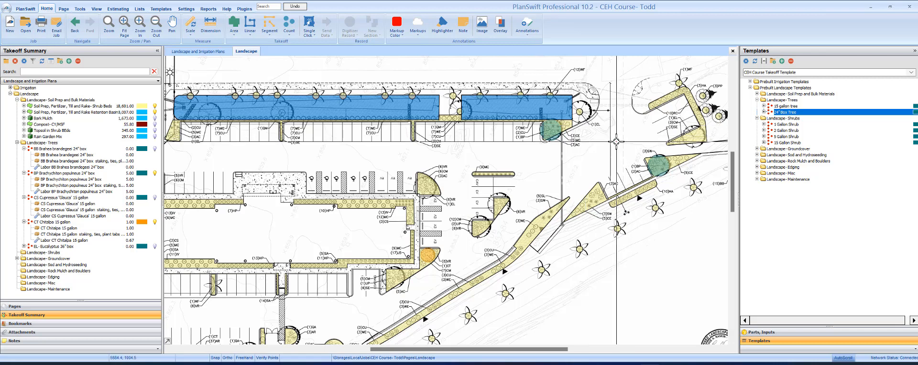
scroll(616, 142, down, 3)
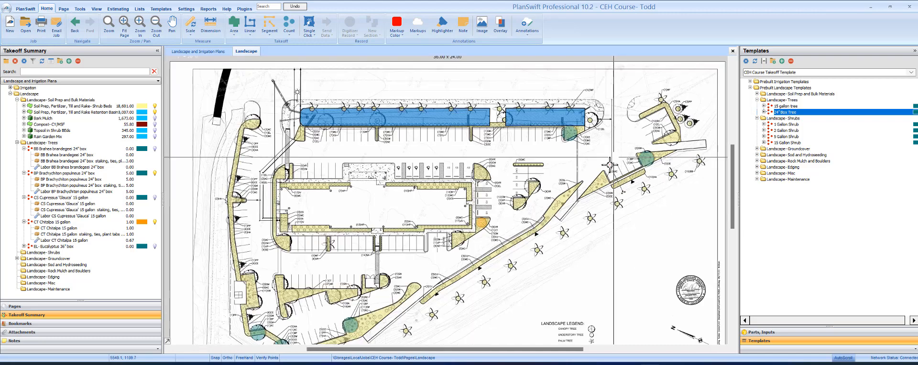
scroll(557, 251, up, 2)
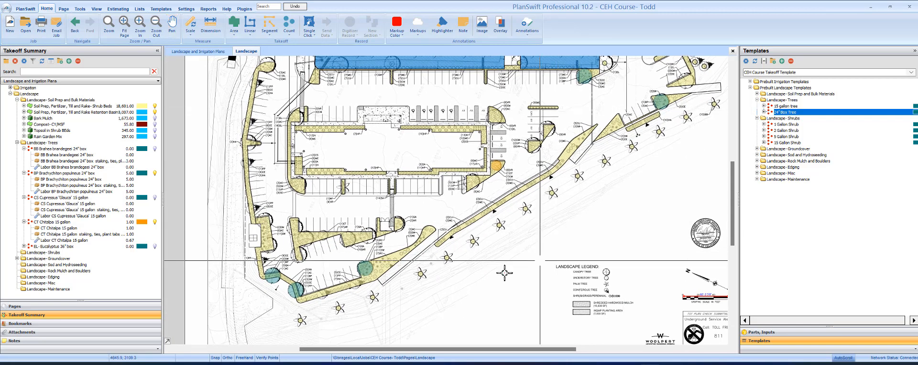
drag(588, 267, 580, 299)
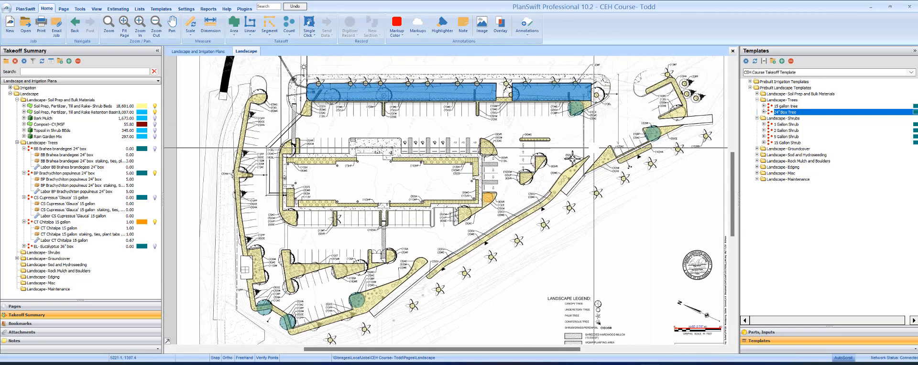
drag(524, 251, 537, 237)
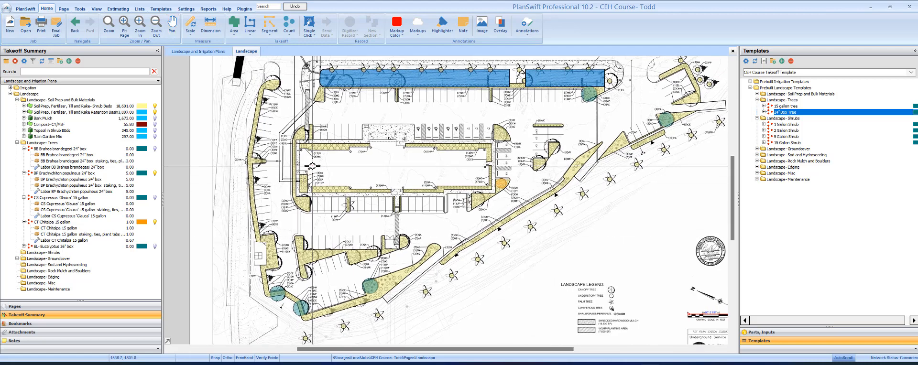
scroll(327, 324, up, 1)
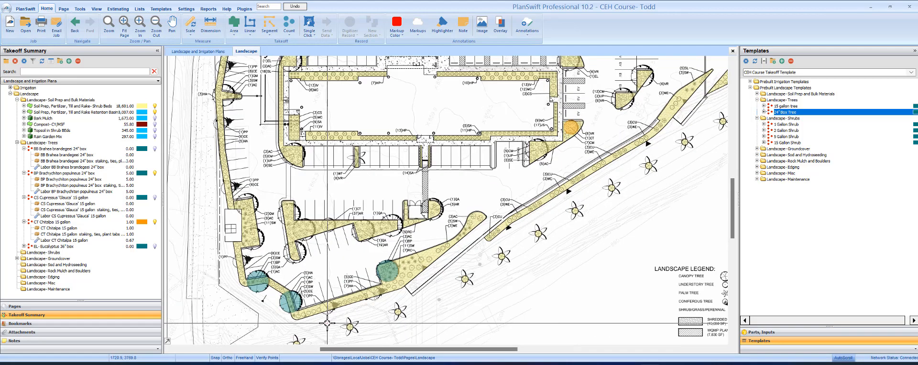